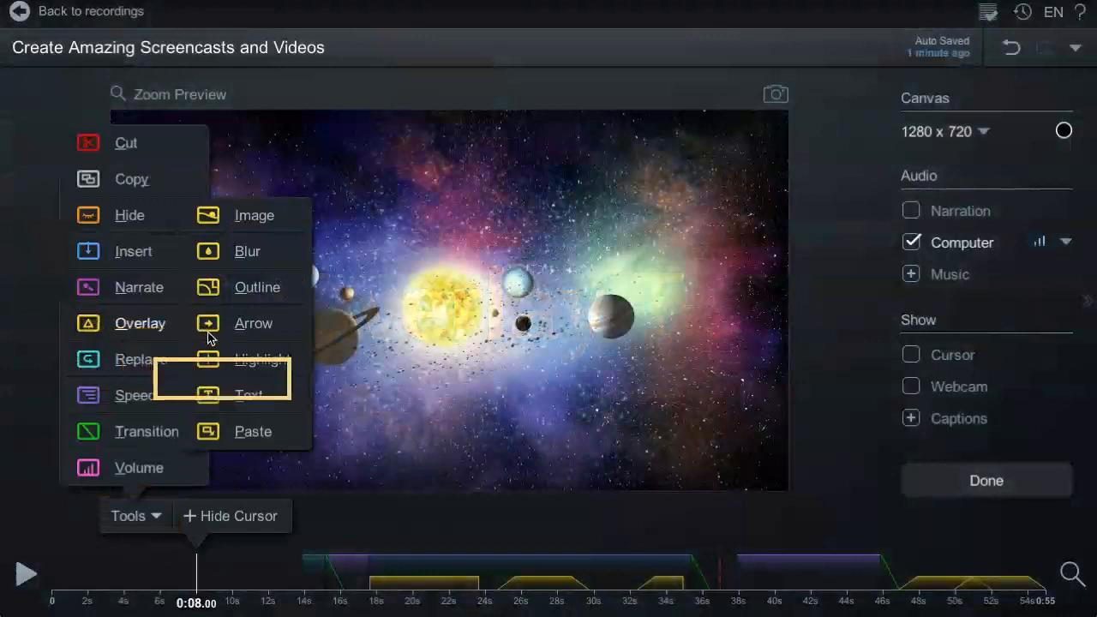
- Add a text overlay at 0:08, move it to the canvas's lower-left area, and enter "Solar System" as its text
click(229, 403)
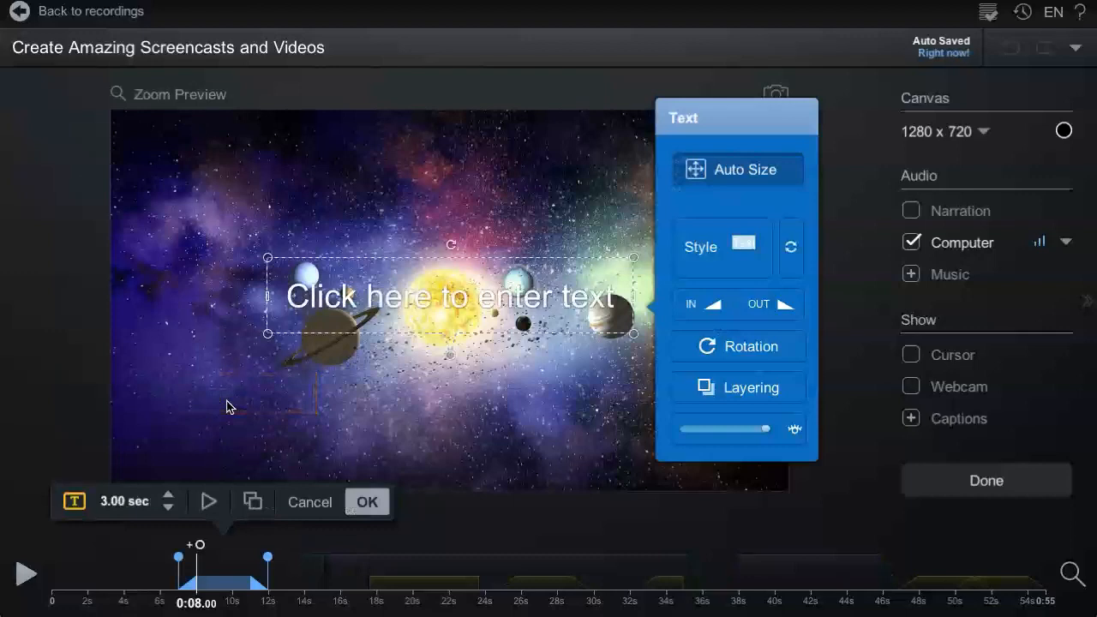
drag(374, 317, 227, 431)
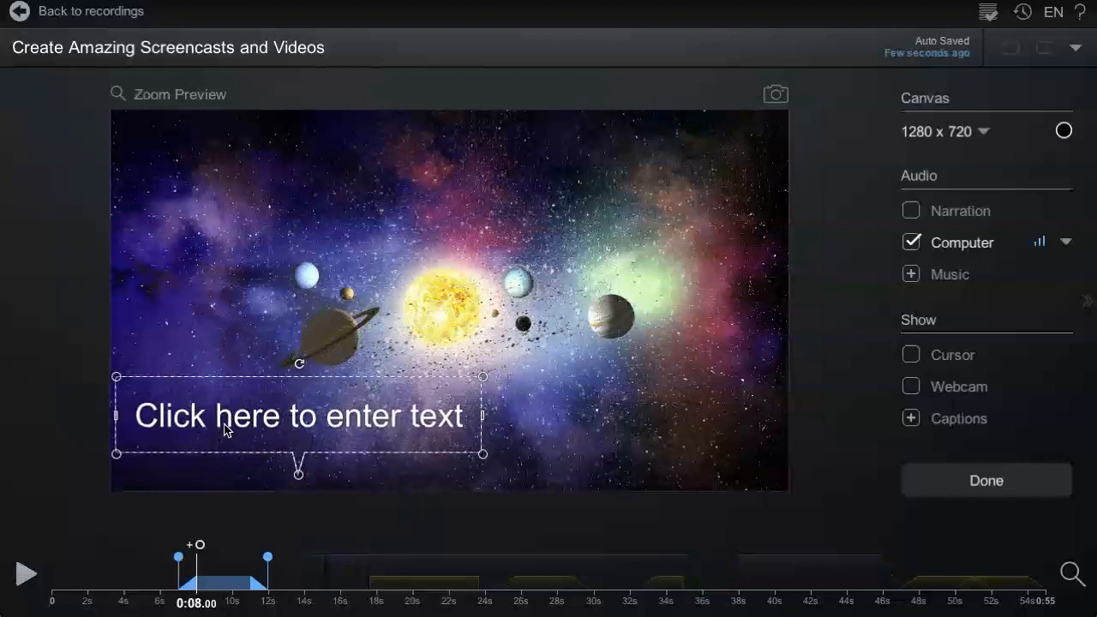
double_click(226, 430)
text(Solar System)
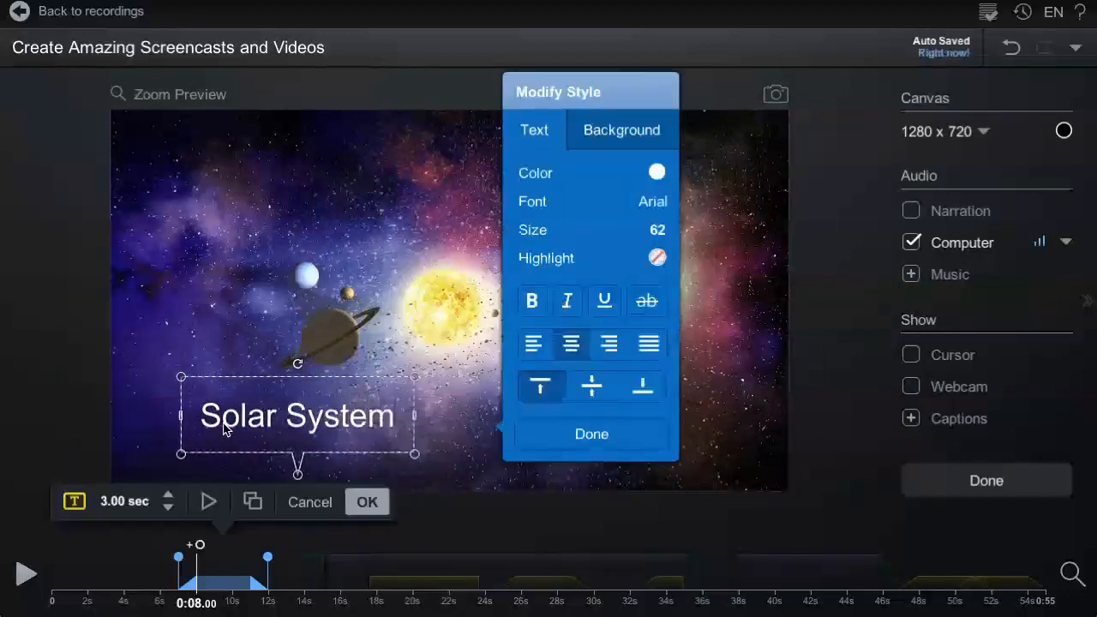
click(547, 441)
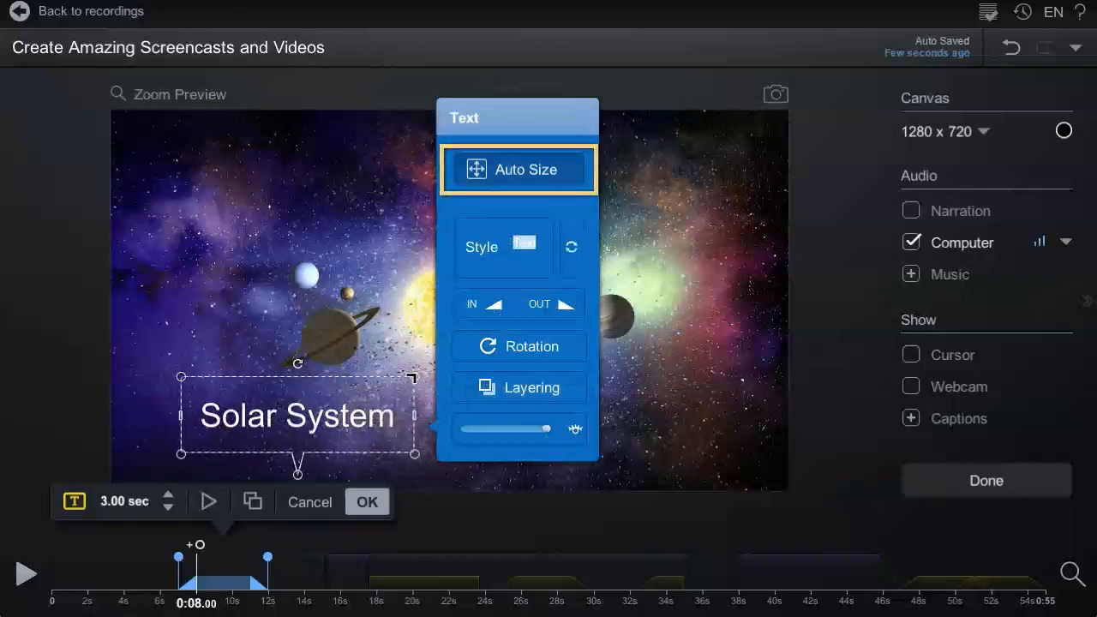
- Enlarge the "Solar System" text from its upper-right corner and extend its box upward with Auto Size temporarily disabled
drag(415, 377, 450, 329)
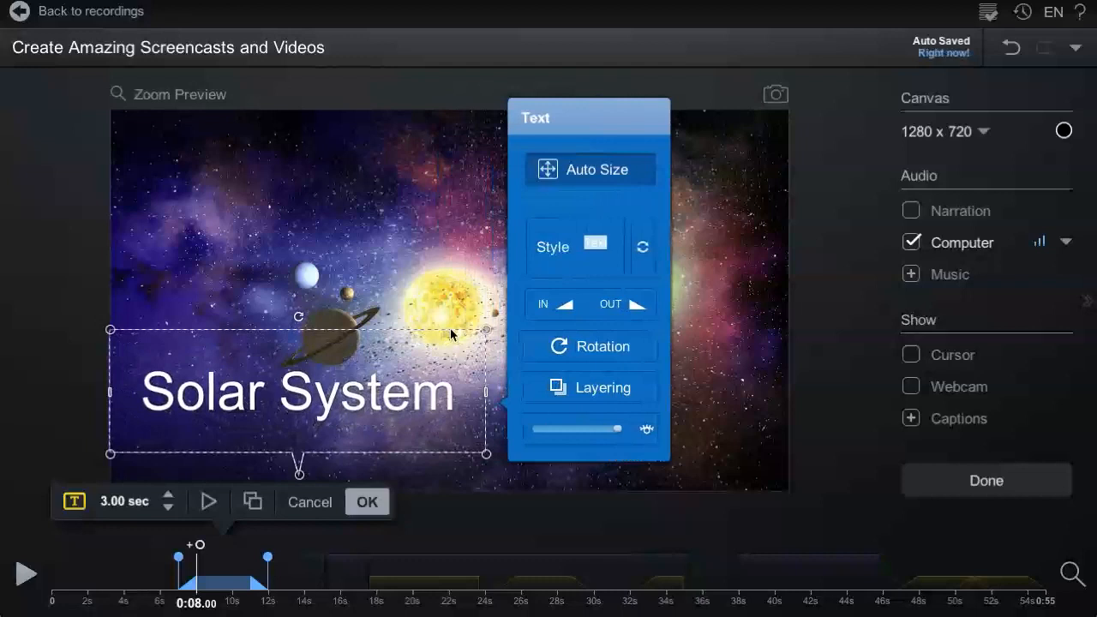
click(584, 175)
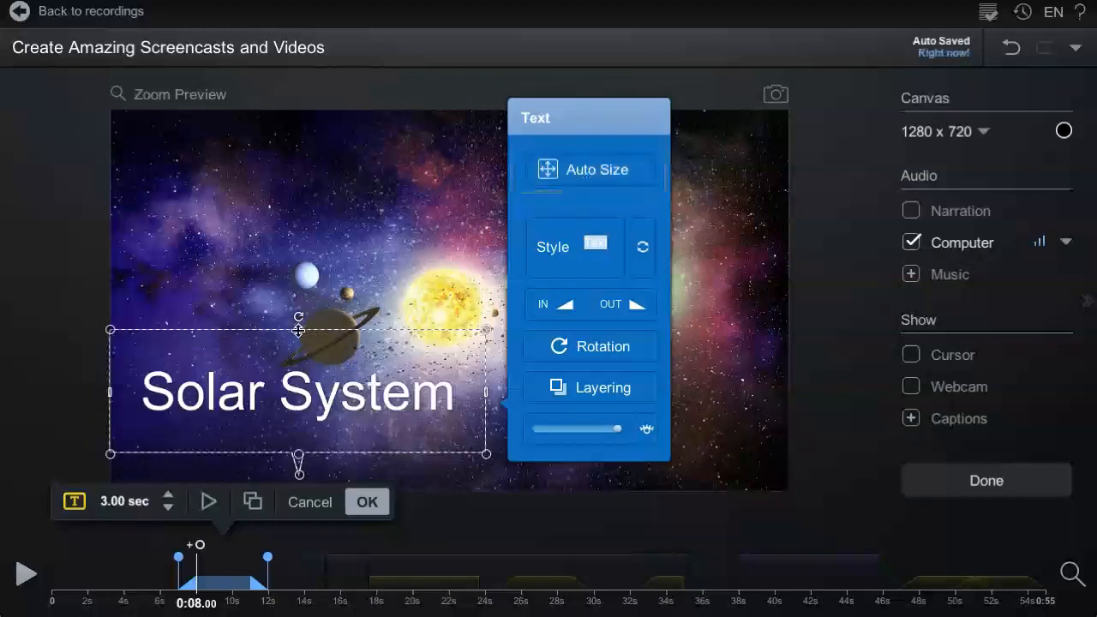
drag(299, 330, 318, 311)
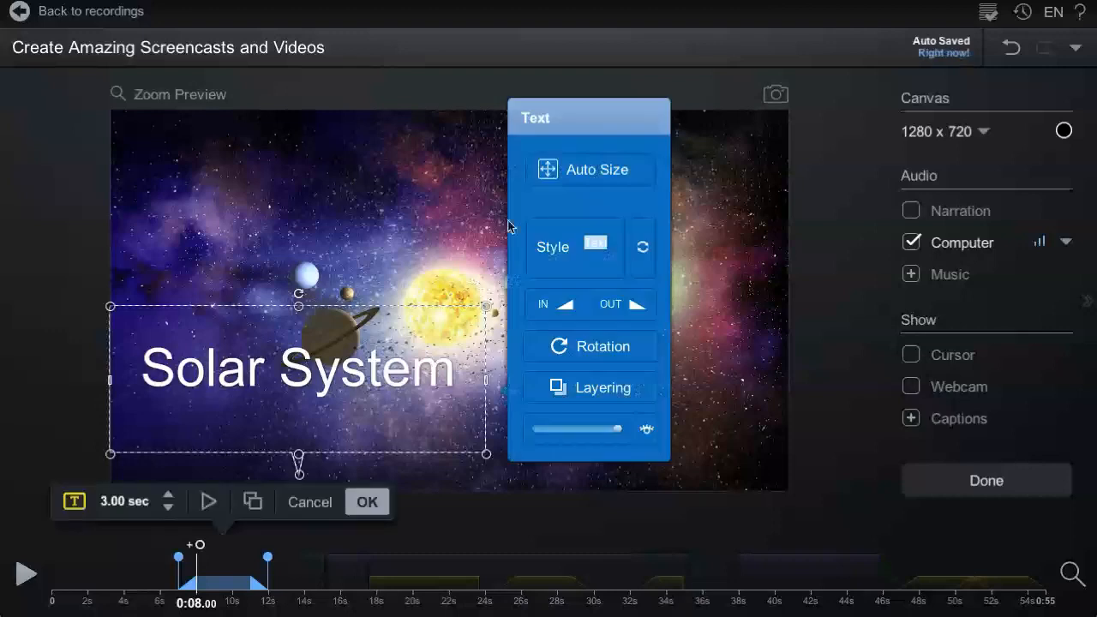
click(569, 179)
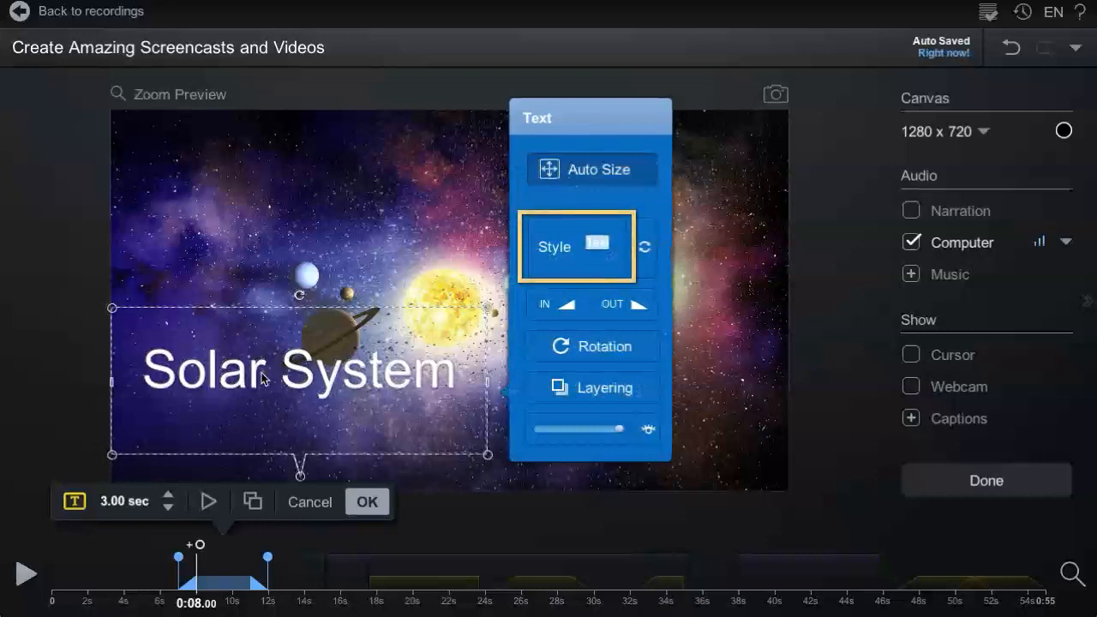
- Color the word "Solar" blue (#0059B2) at 100% opacity by sampling the style panel's background with the eyedropper
double_click(263, 377)
drag(265, 371, 147, 371)
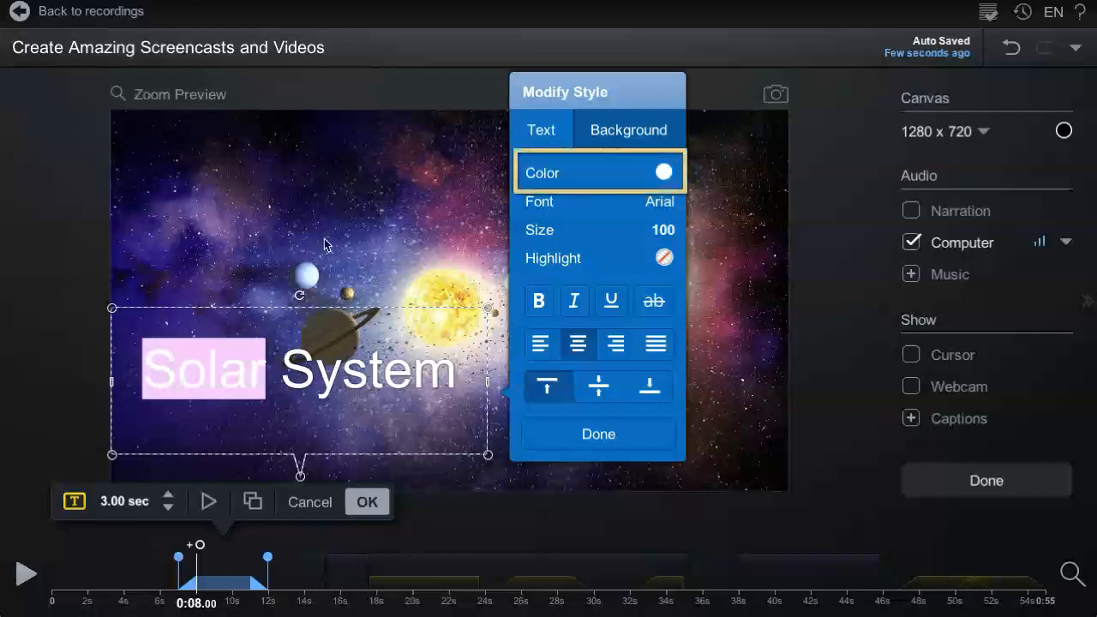
click(553, 182)
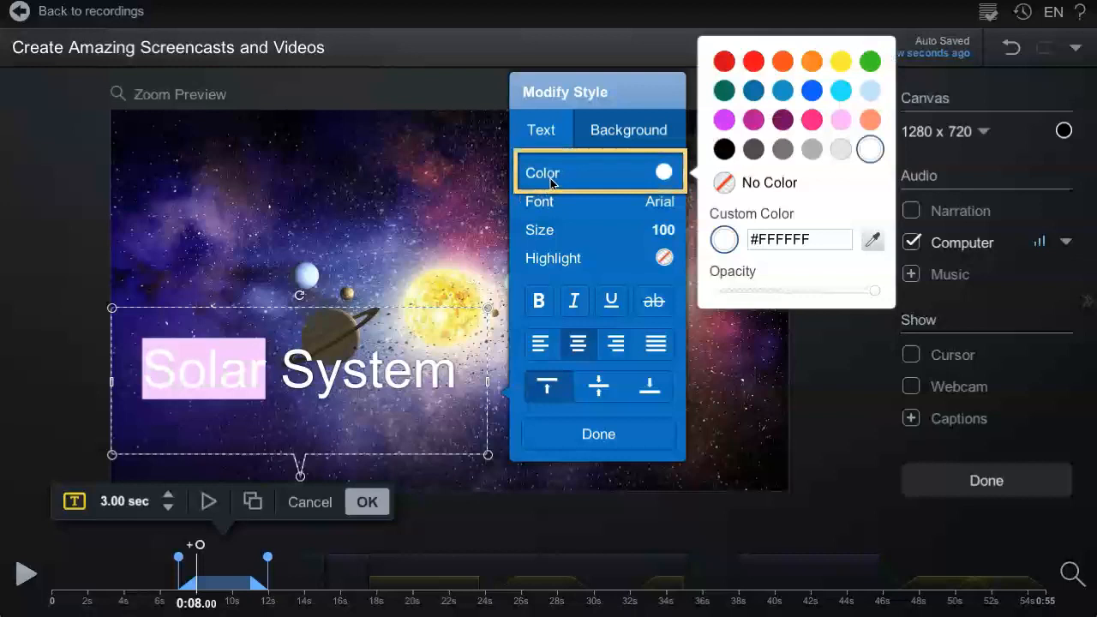
click(813, 120)
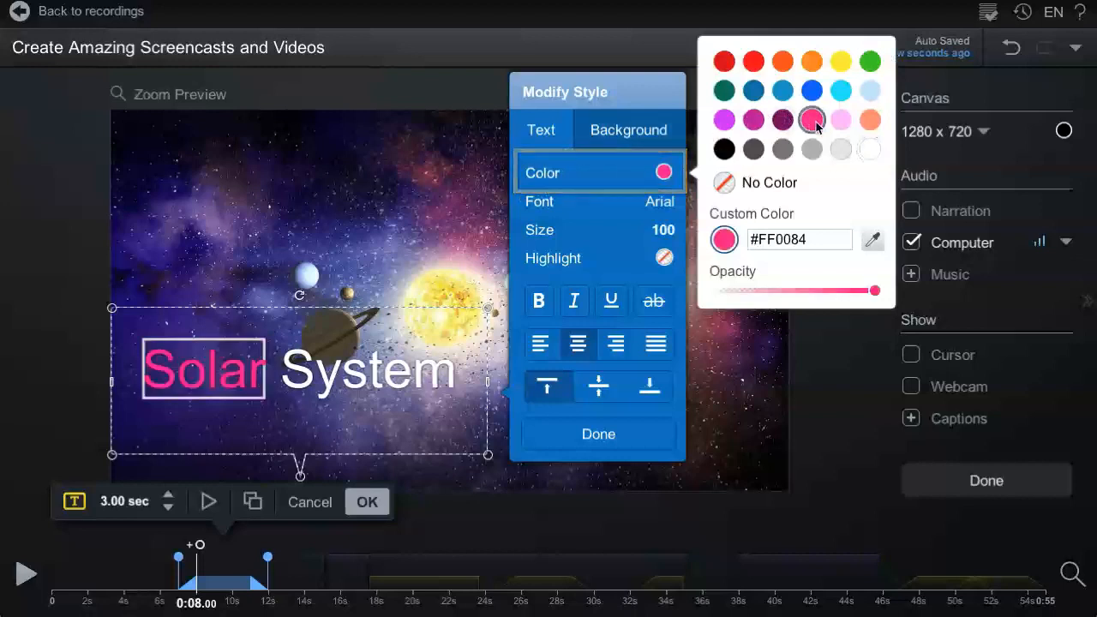
click(873, 239)
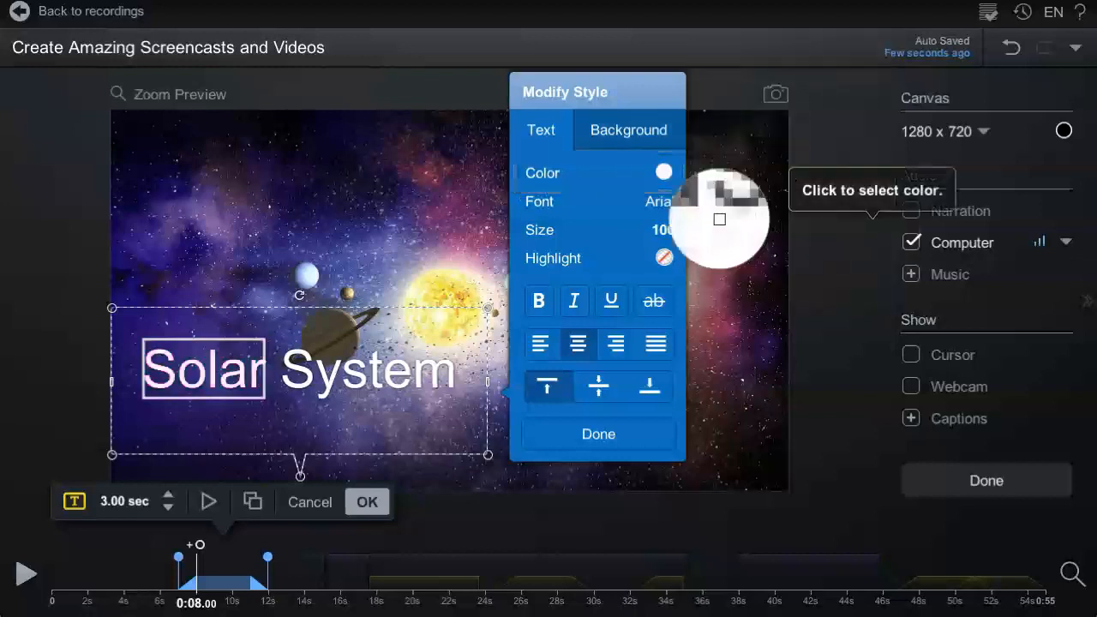
click(606, 227)
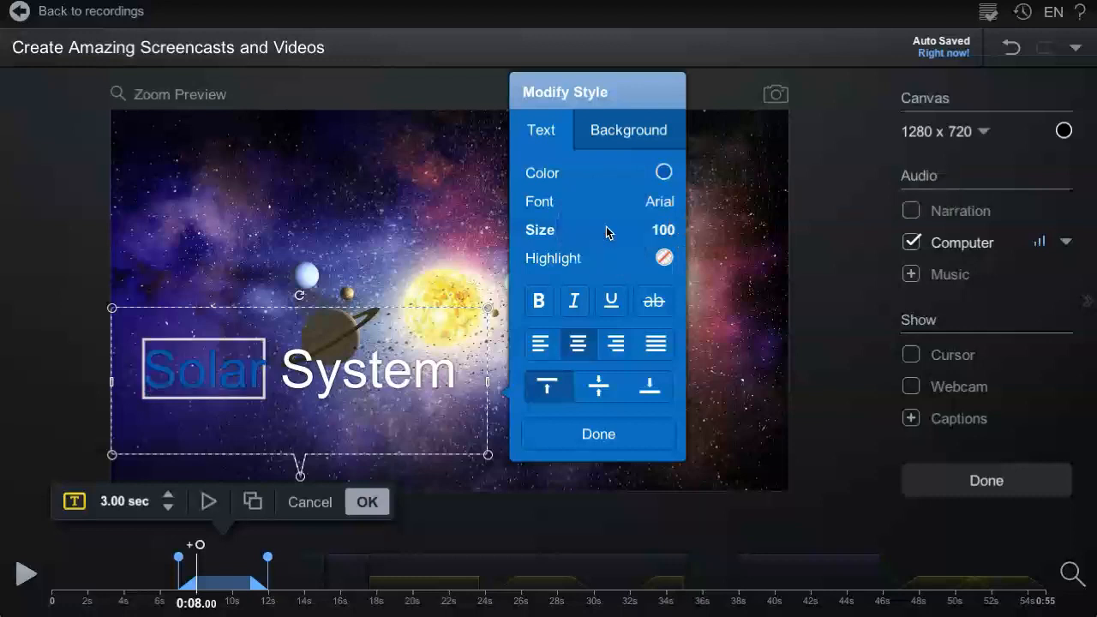
click(611, 173)
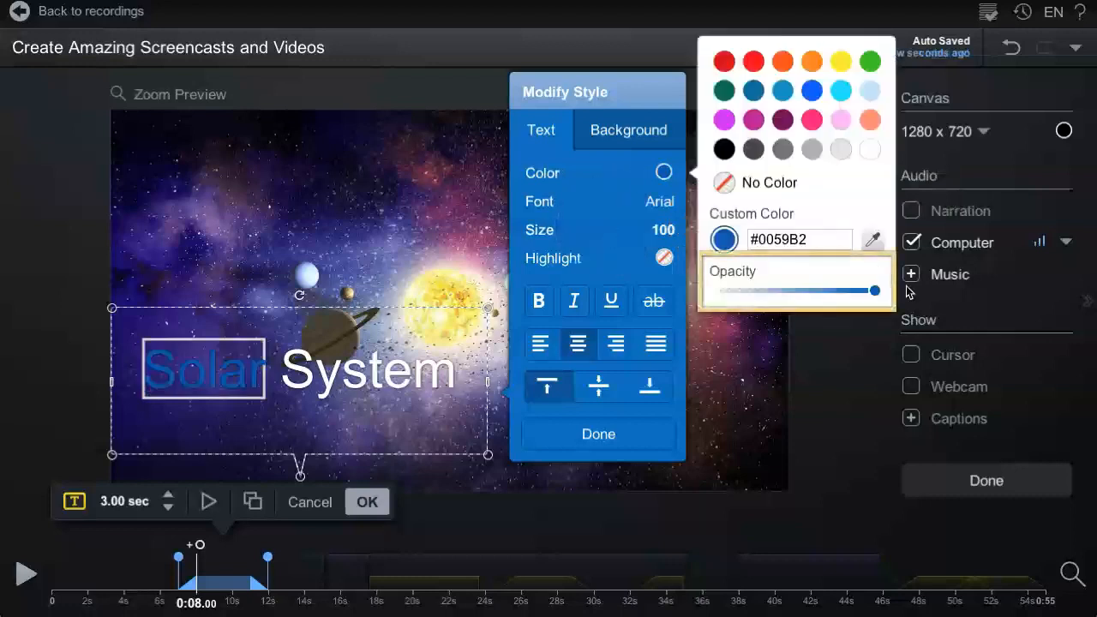
mouse_move(878, 289)
mouse_move(879, 292)
mouse_down()
mouse_move(826, 293)
mouse_move(880, 297)
mouse_up()
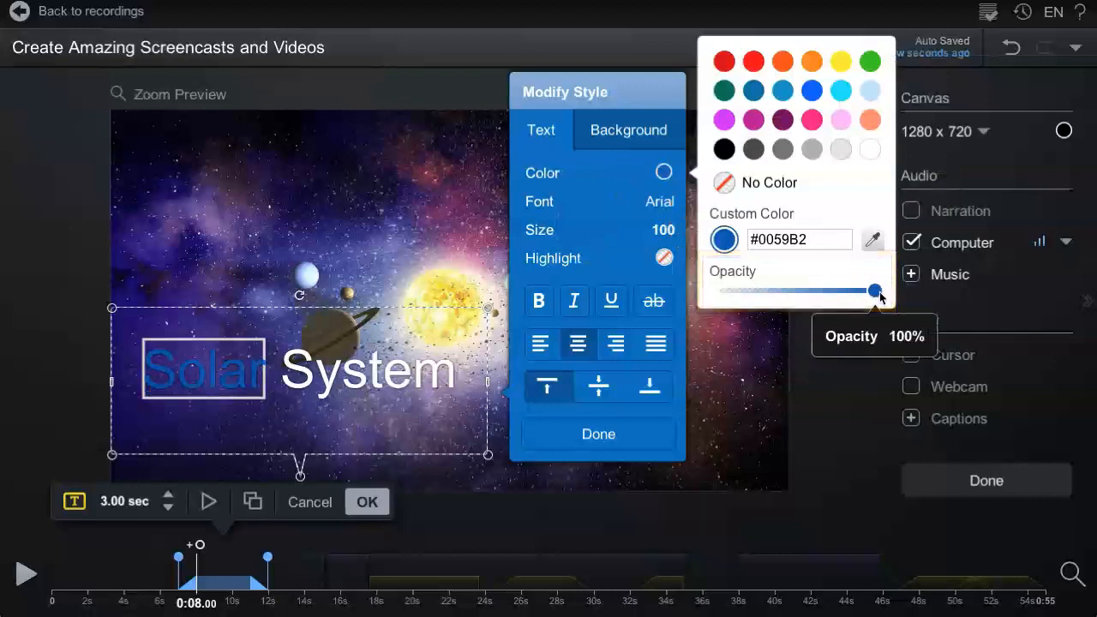
click(727, 238)
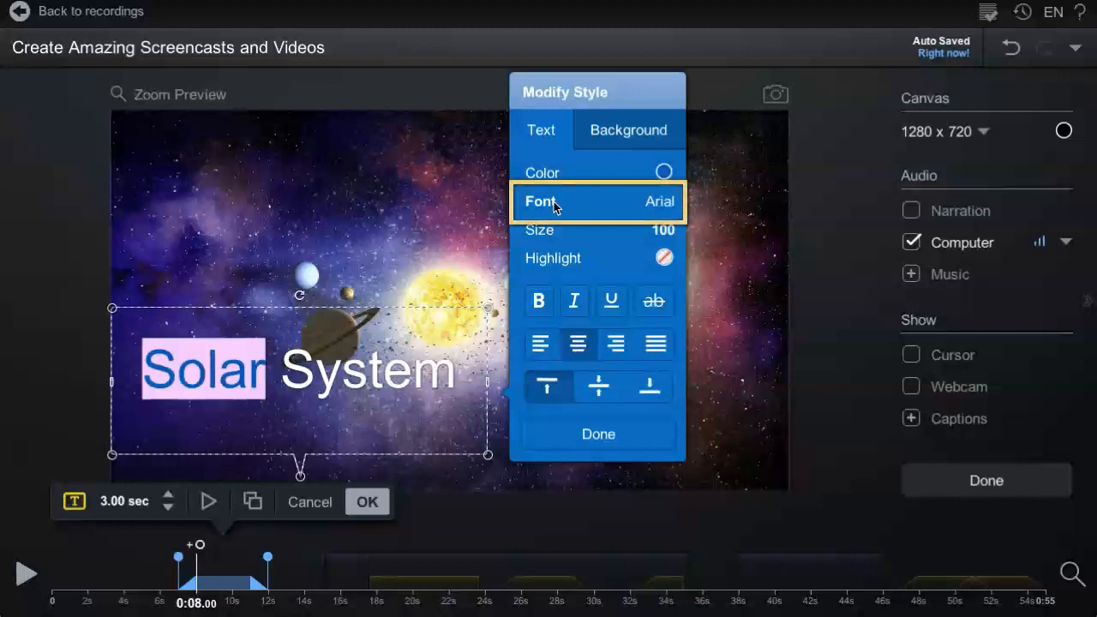
- Set the word "Solar" to size 80 and give it a light blue highlight (#C2E2F7)
click(556, 202)
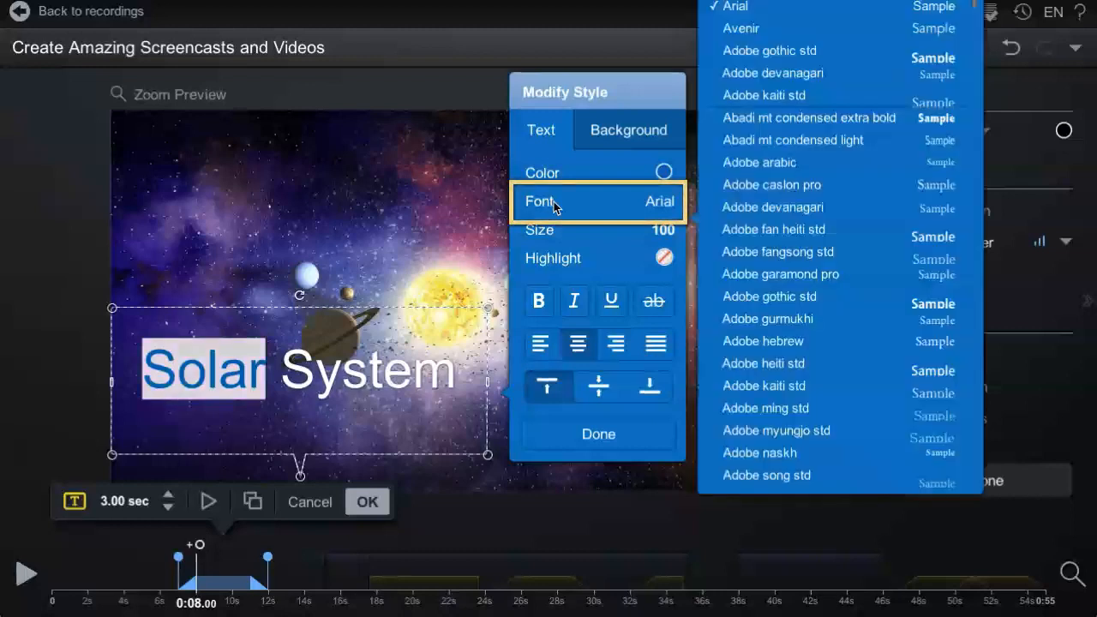
drag(768, 250, 758, 254)
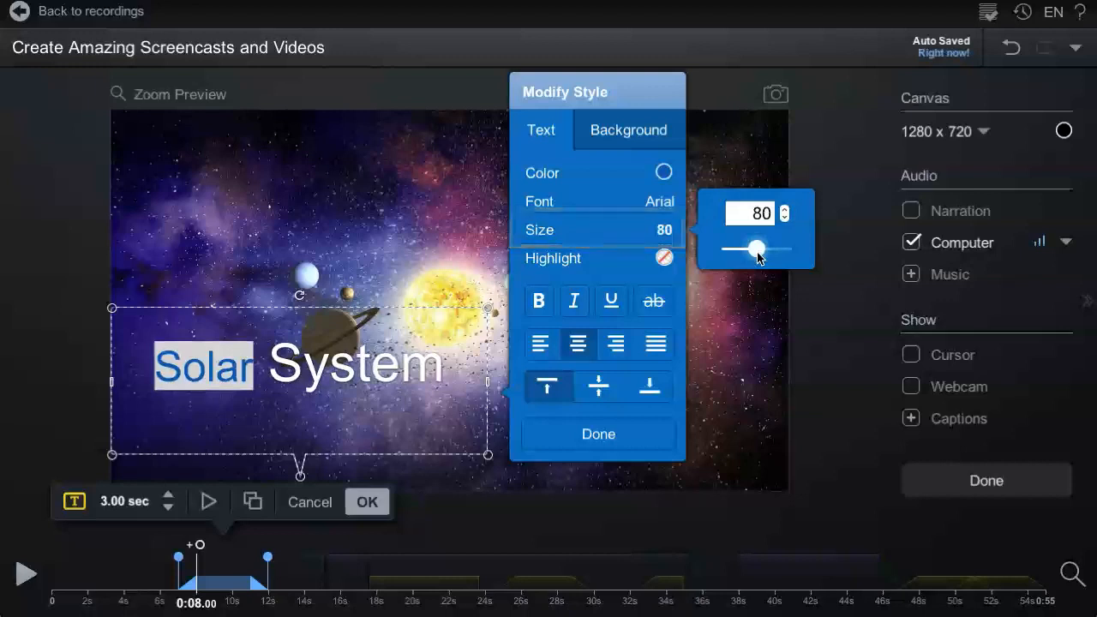
click(664, 257)
click(842, 177)
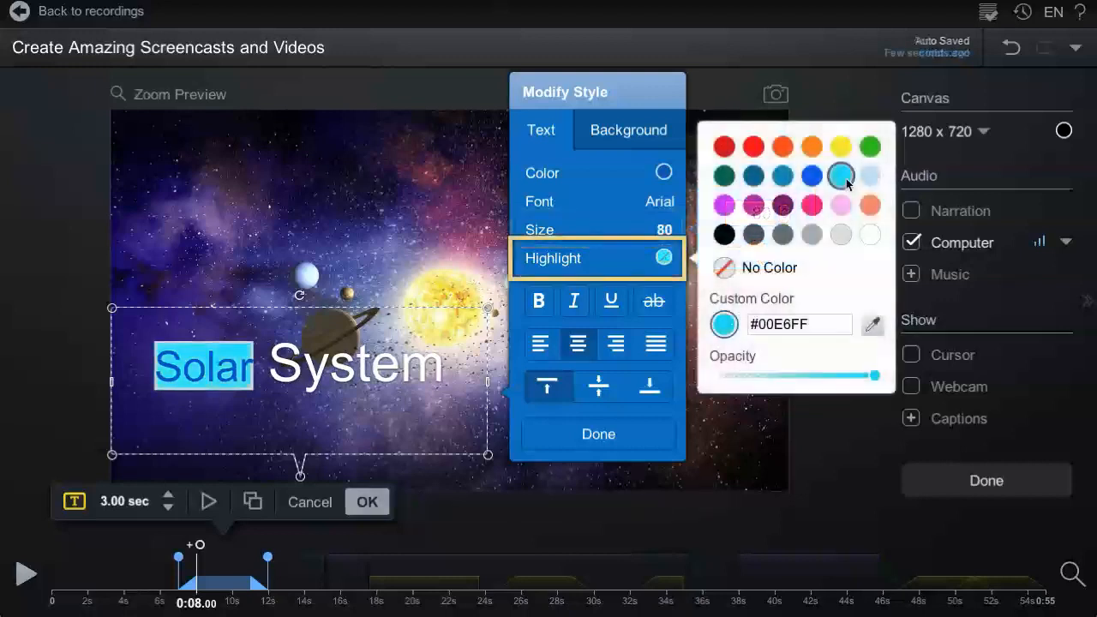
click(868, 207)
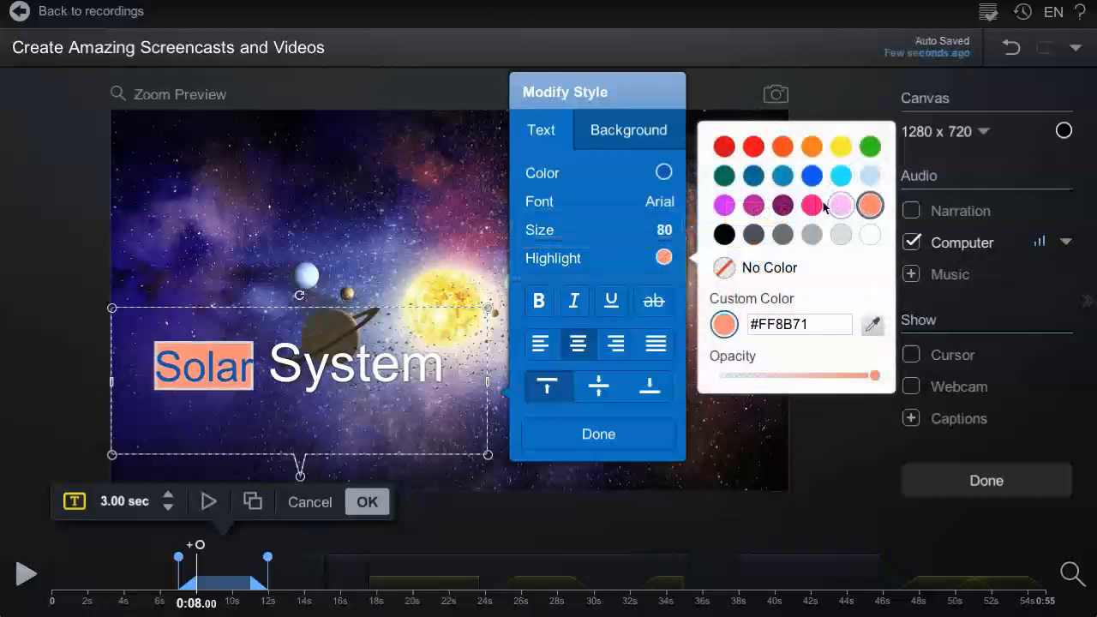
click(869, 176)
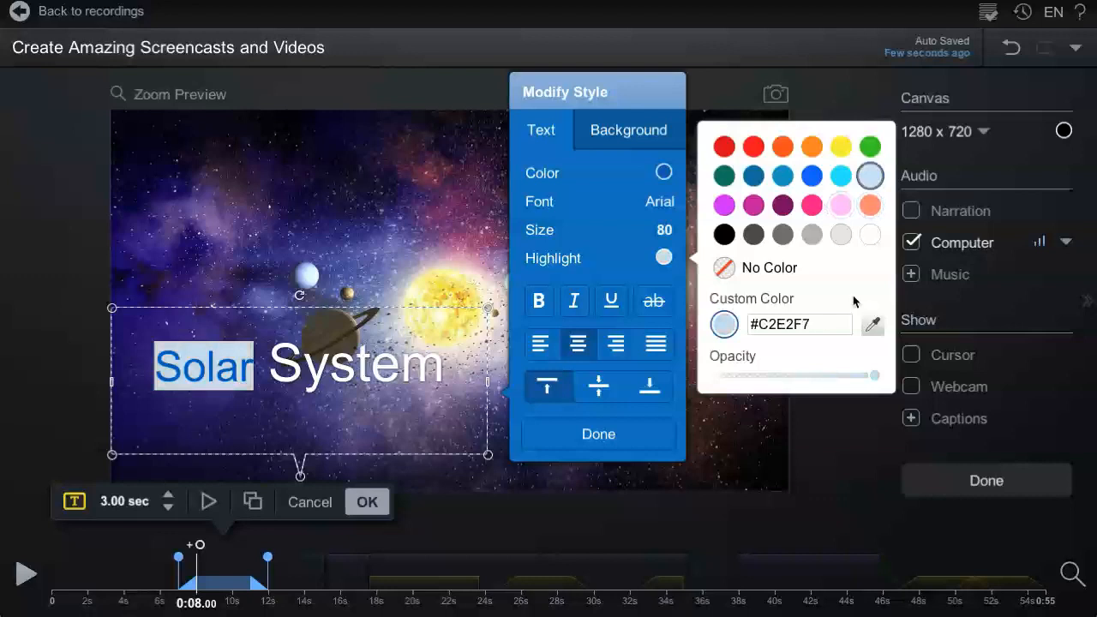
- Try bold, italic, underline and strikethrough formatting on the word "Solar"
click(542, 304)
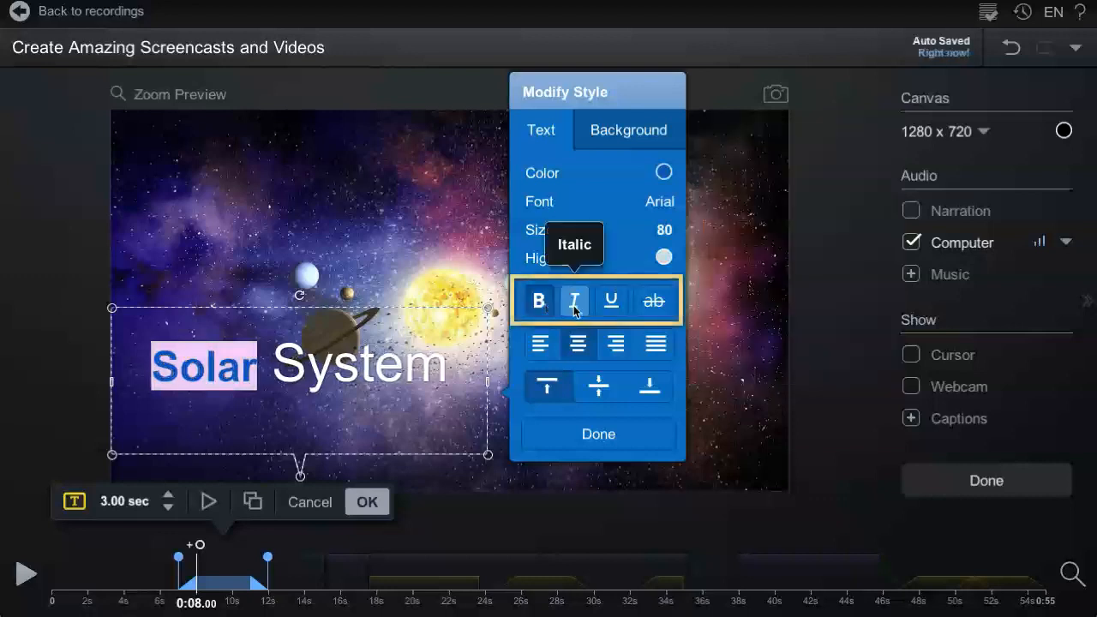
click(575, 310)
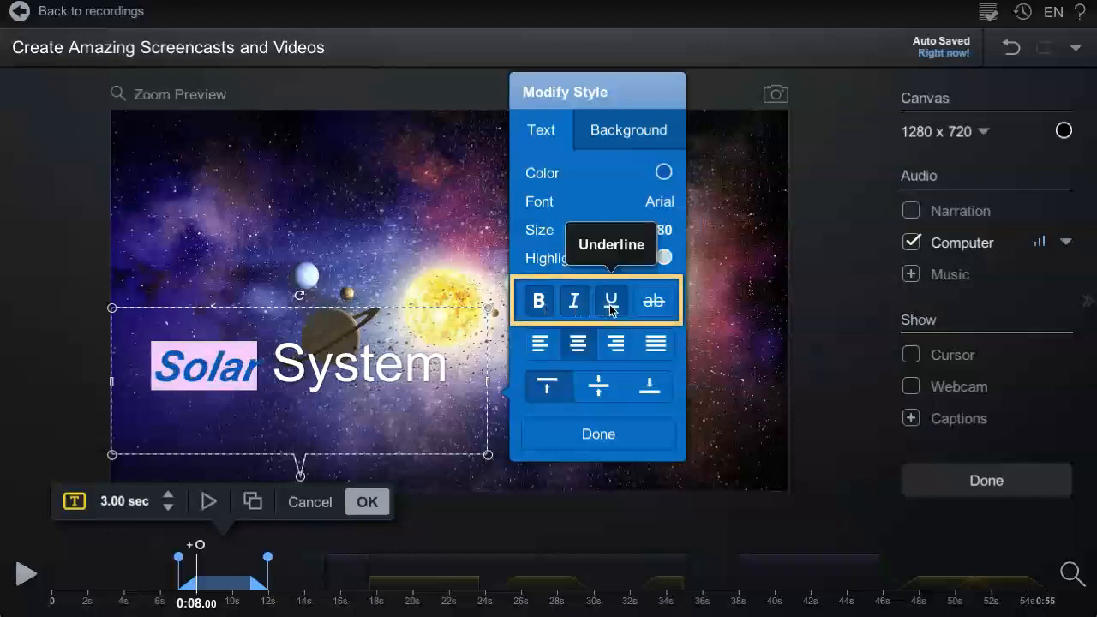
click(611, 309)
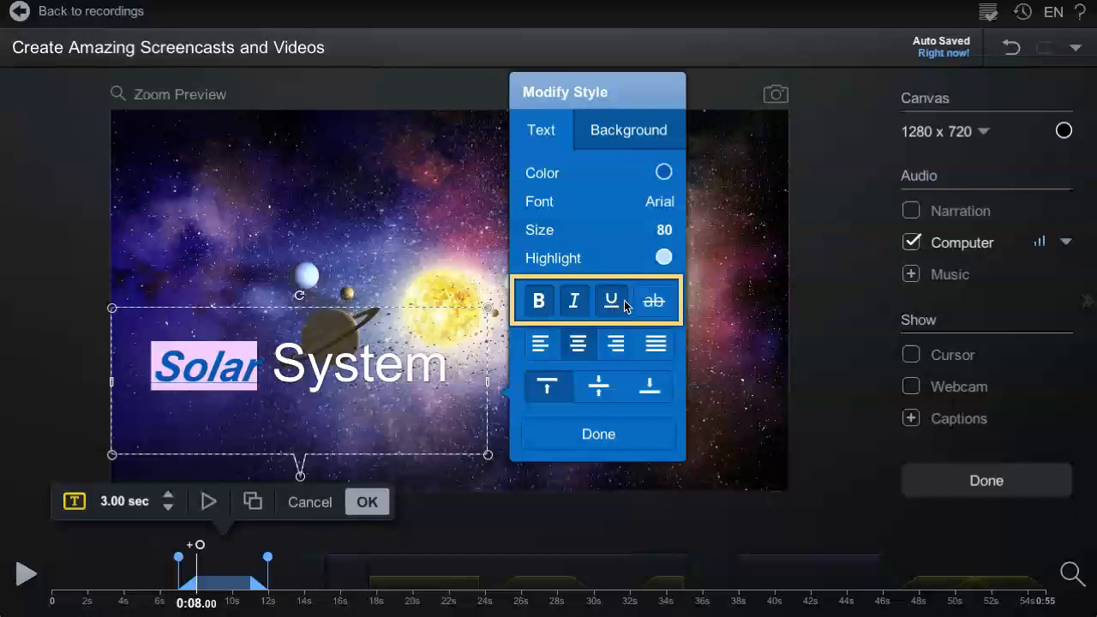
click(655, 308)
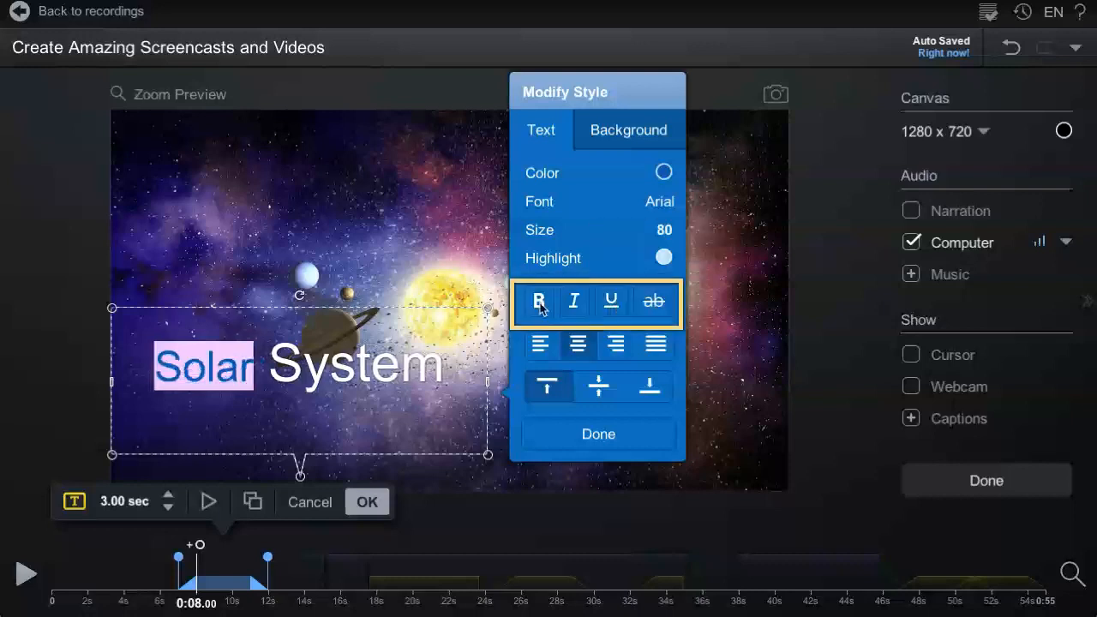
- Try the left, center and right alignments, then justify the title text and align it to the top of its box
click(540, 346)
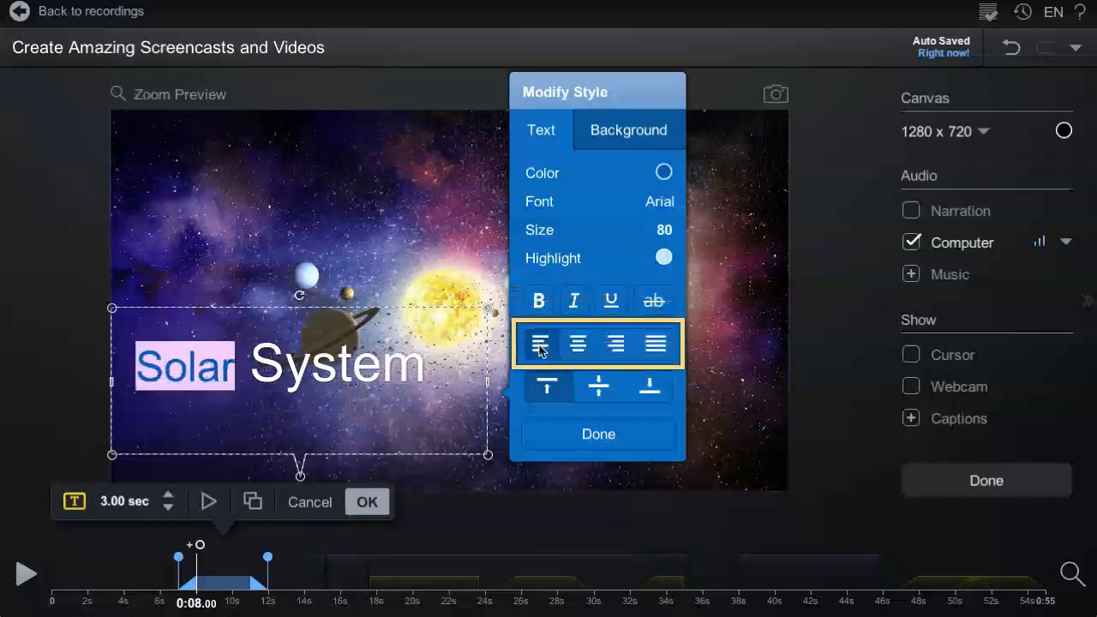
click(575, 351)
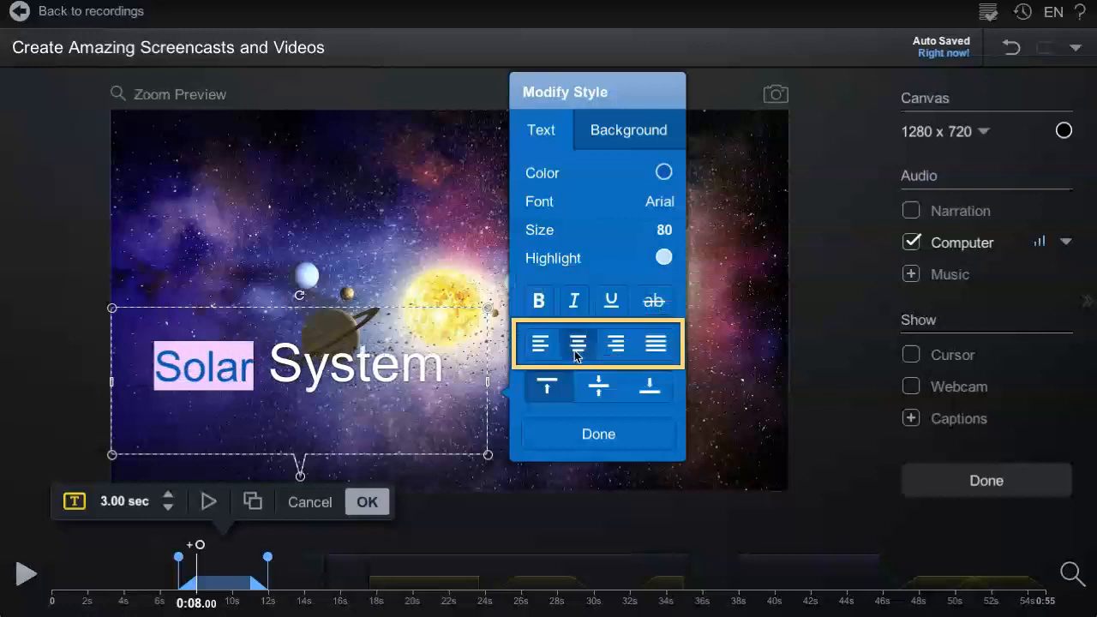
click(609, 352)
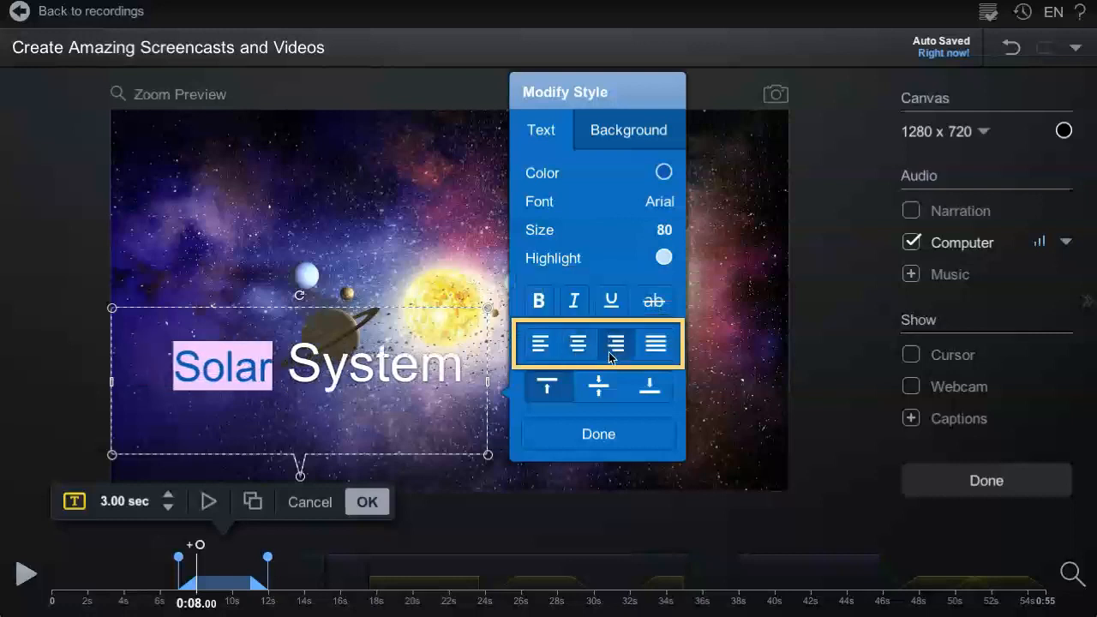
click(656, 343)
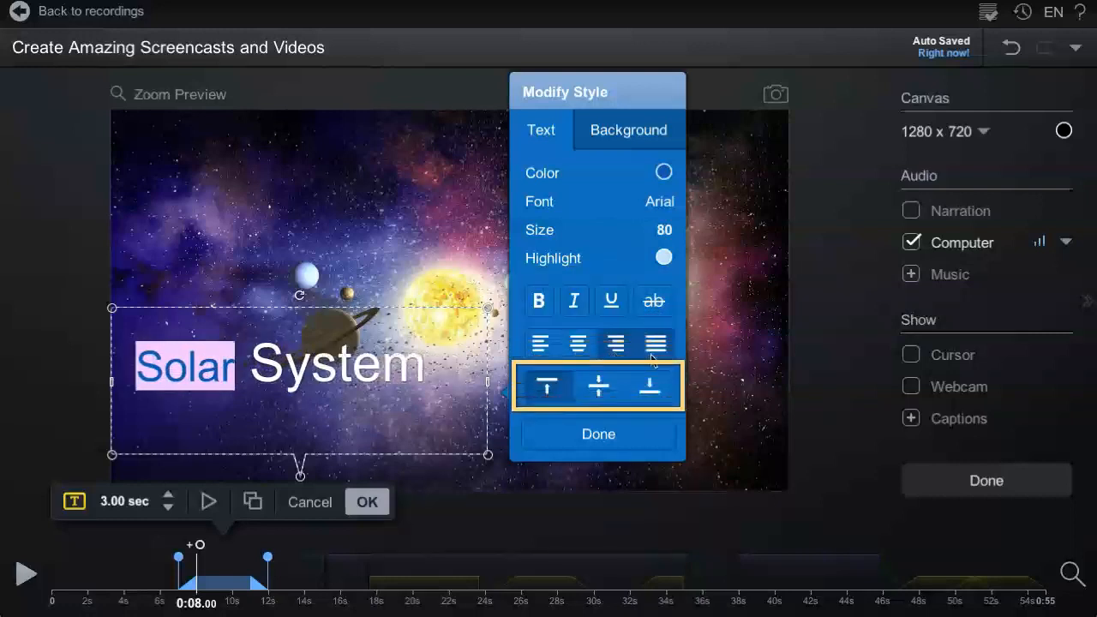
click(547, 388)
- Give the text box a light grey background (#E2E2E2) with 27% opacity
click(643, 135)
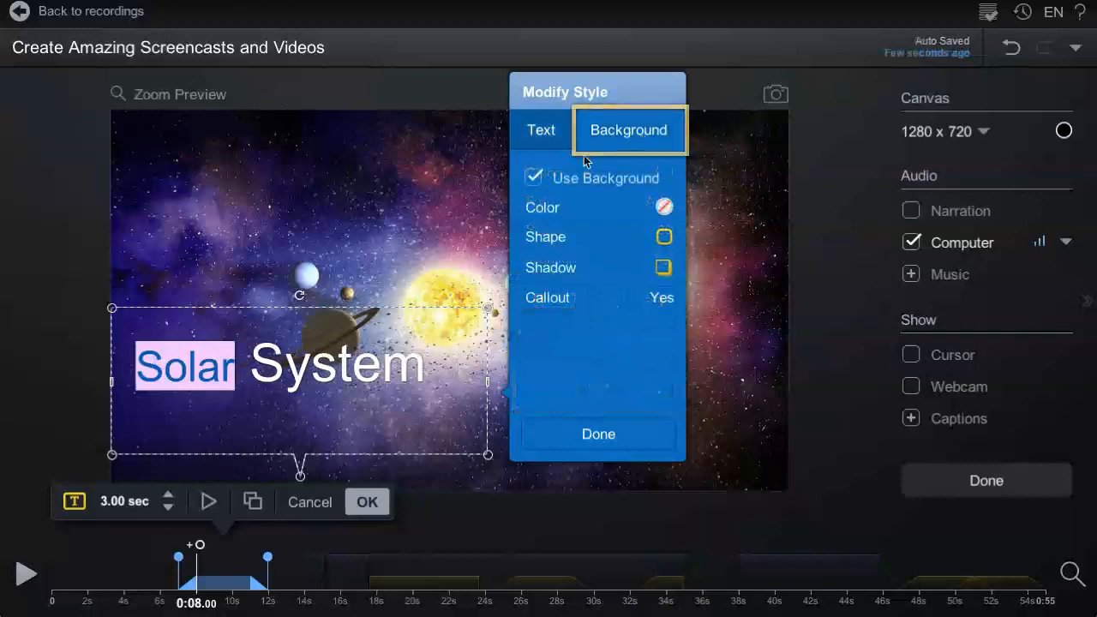
click(533, 182)
click(533, 181)
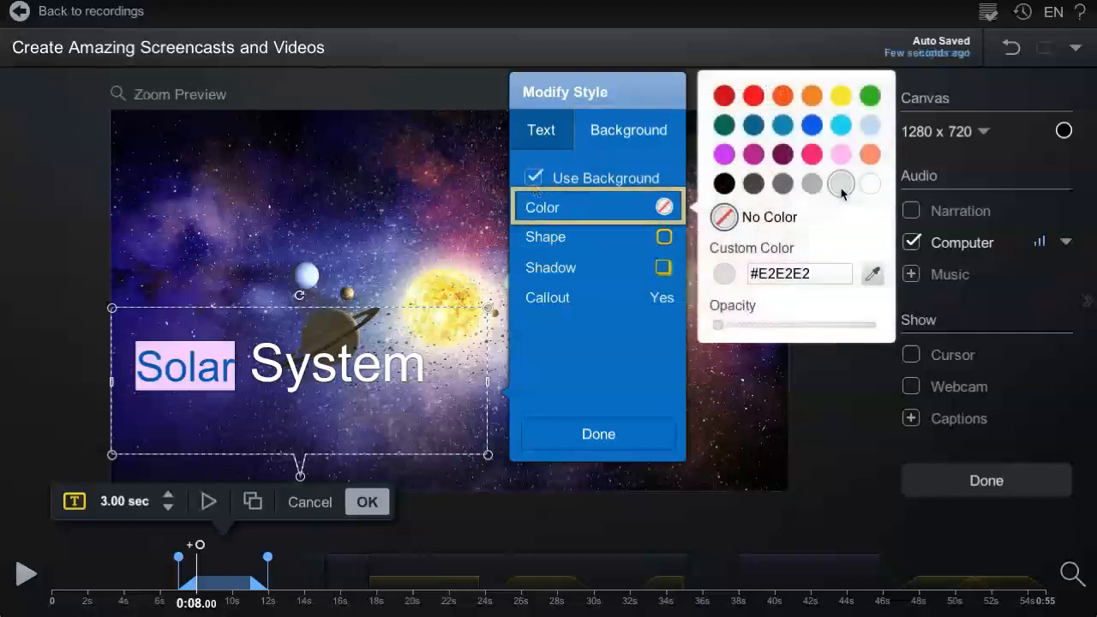
click(842, 192)
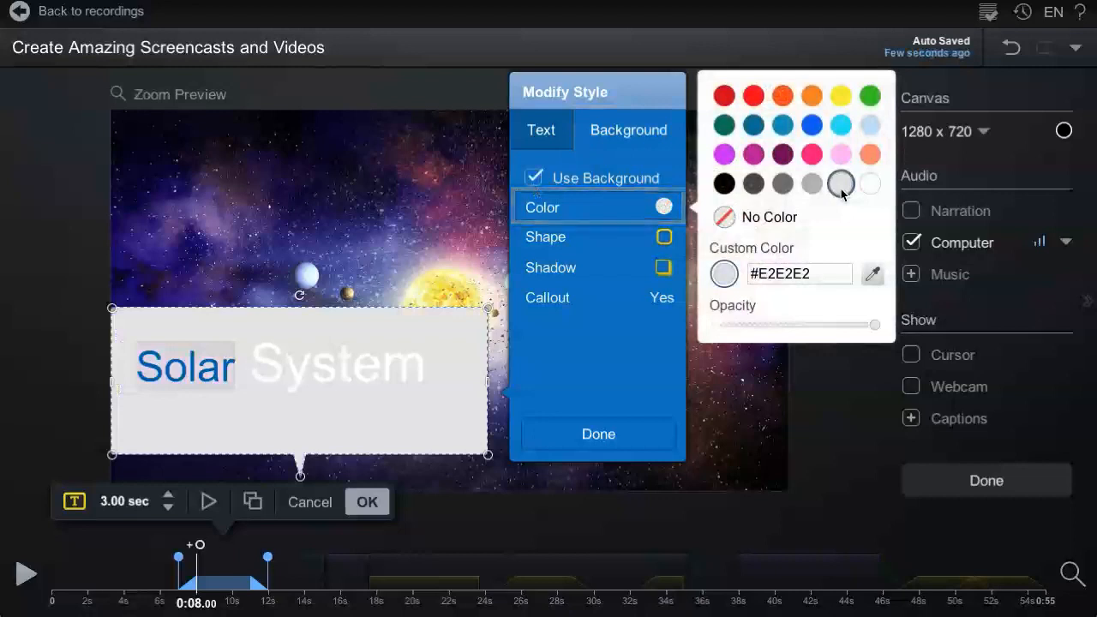
drag(874, 324, 759, 330)
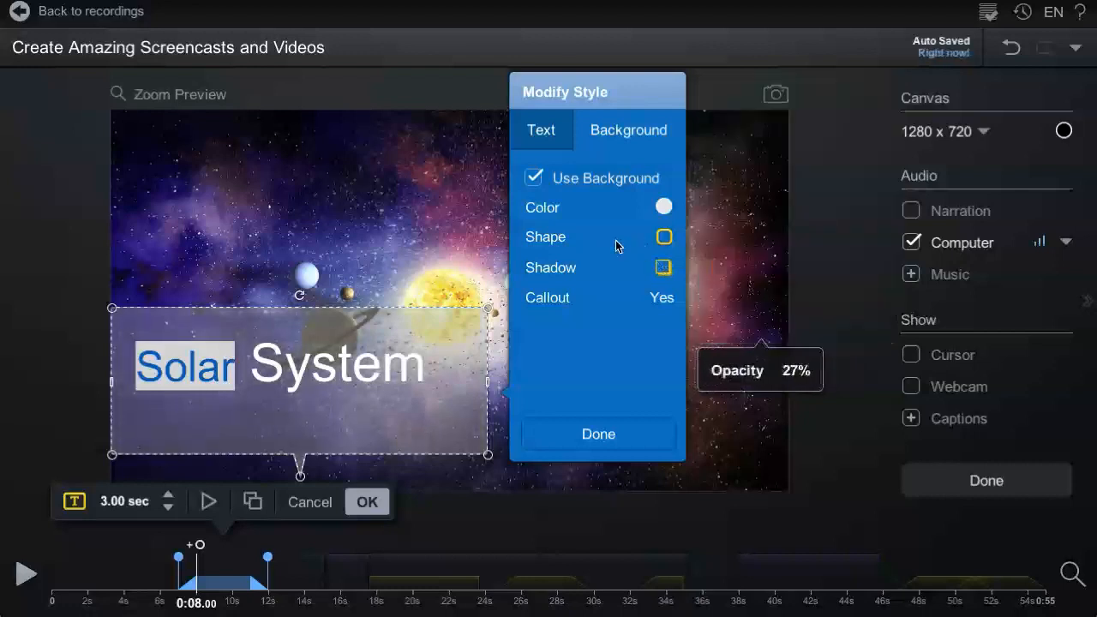
- Remove the text box's shadow and point its callout tip at the empty sky above and left of the planets
click(612, 245)
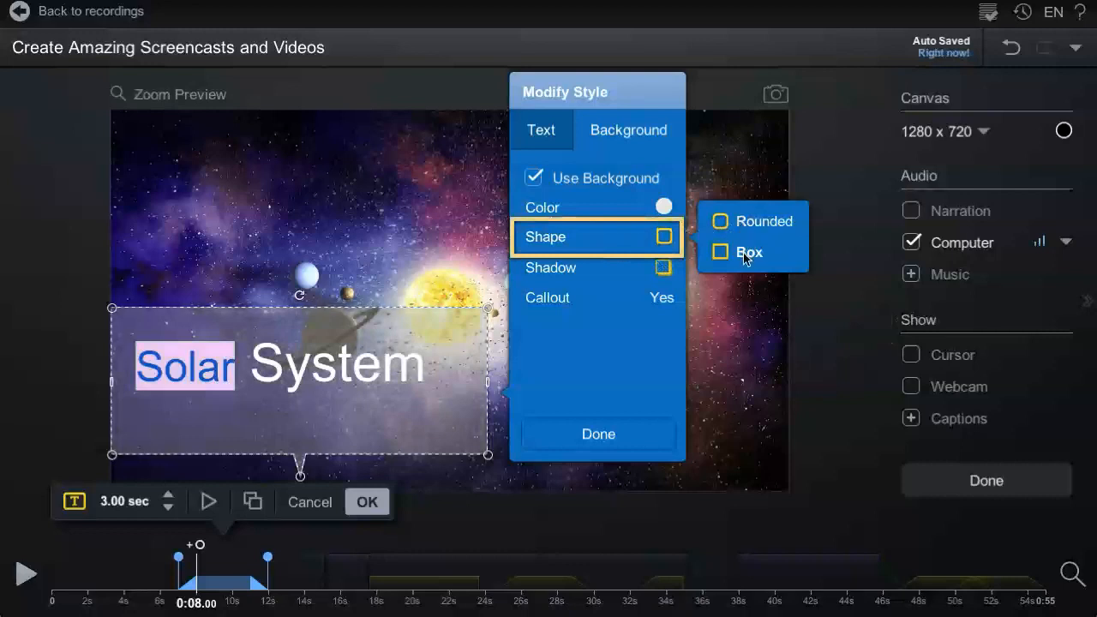
click(658, 273)
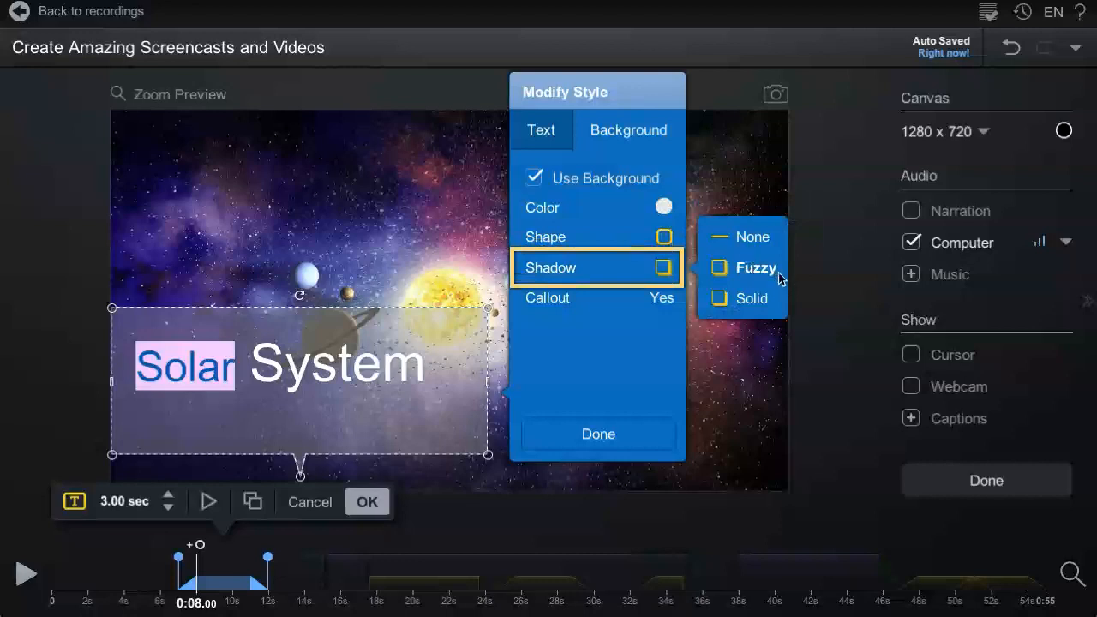
click(771, 237)
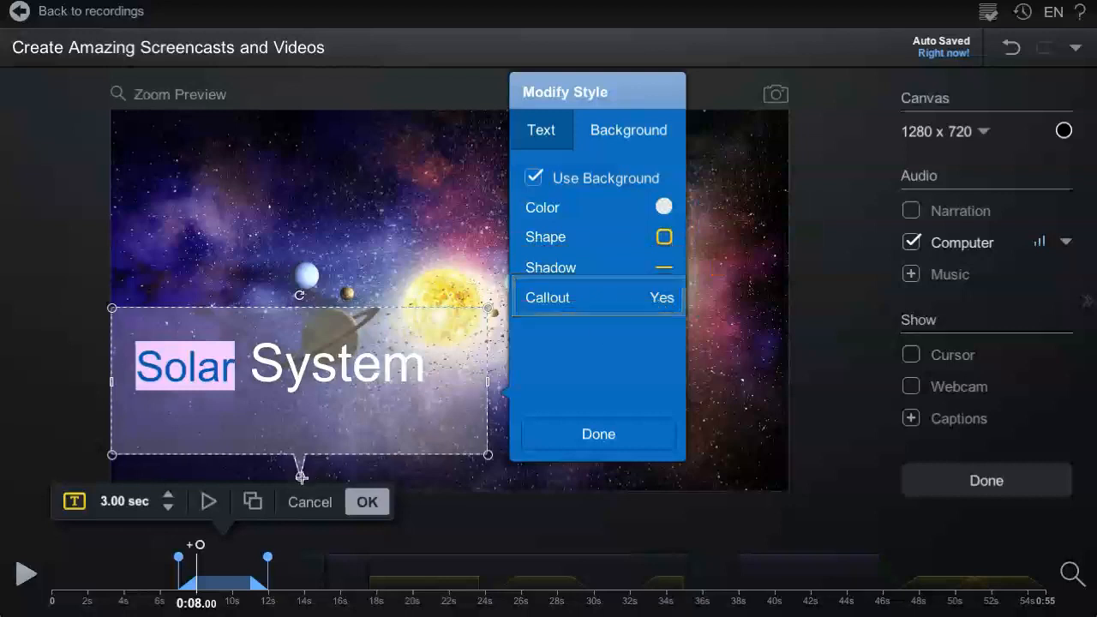
drag(300, 477, 220, 203)
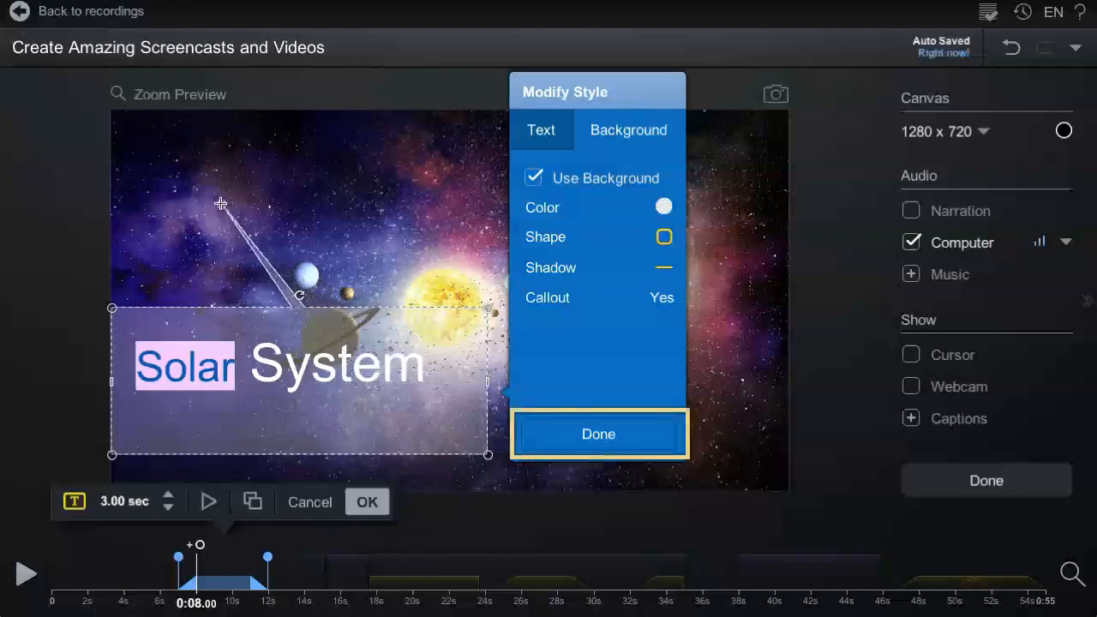
click(598, 434)
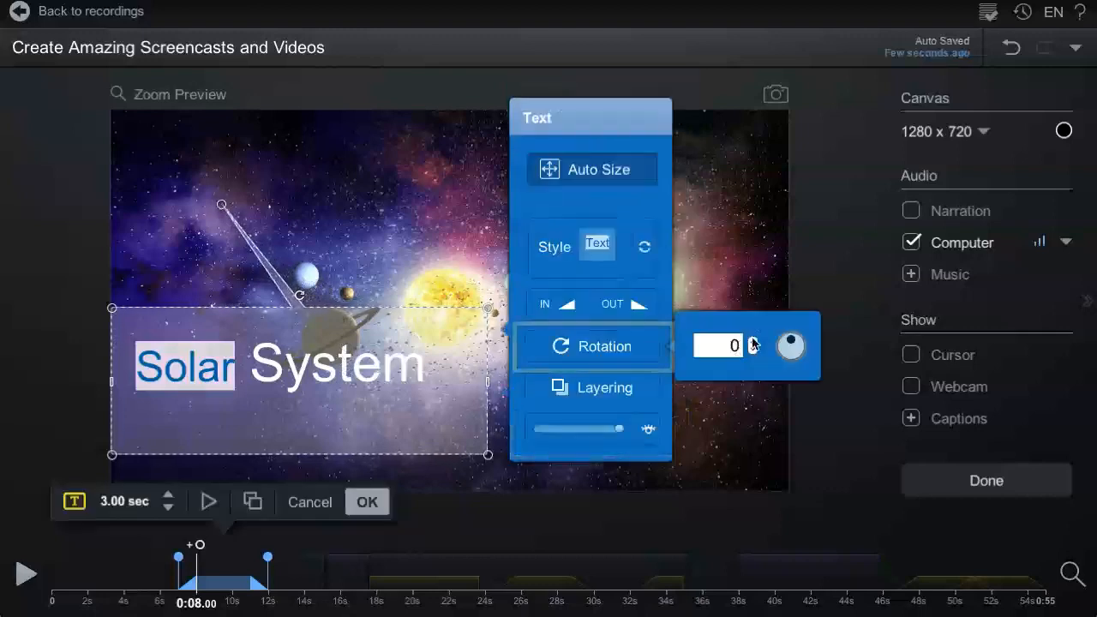
- Try rotating the text box in small increments, with the rotation dial and directly on the canvas
click(754, 342)
click(754, 342)
click(754, 342)
click(755, 343)
click(753, 350)
click(753, 350)
click(753, 350)
click(753, 350)
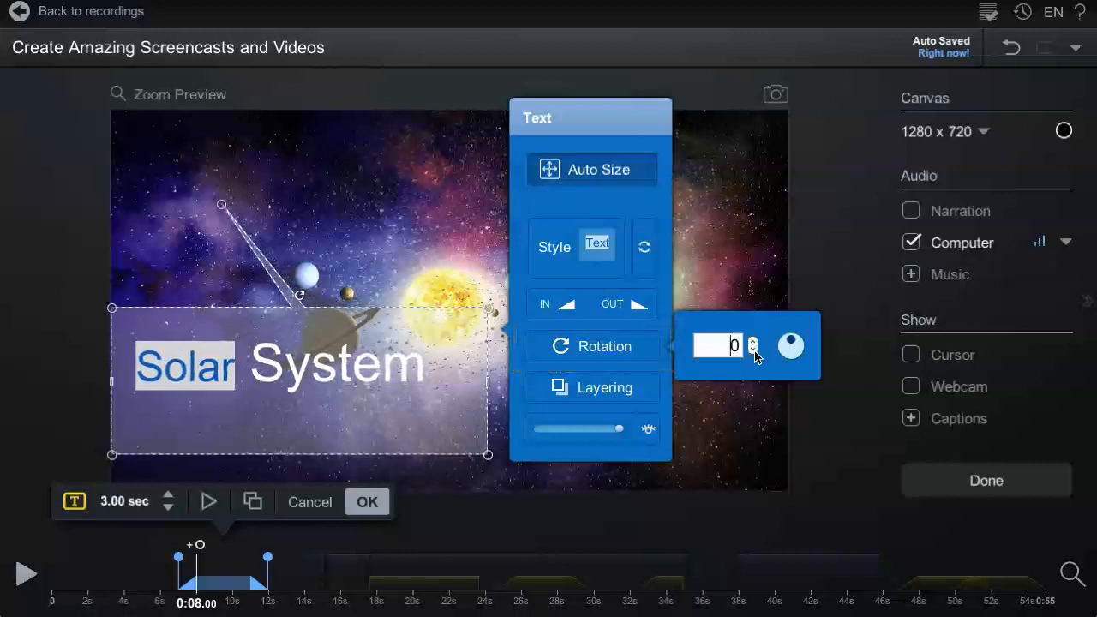
drag(792, 345, 791, 343)
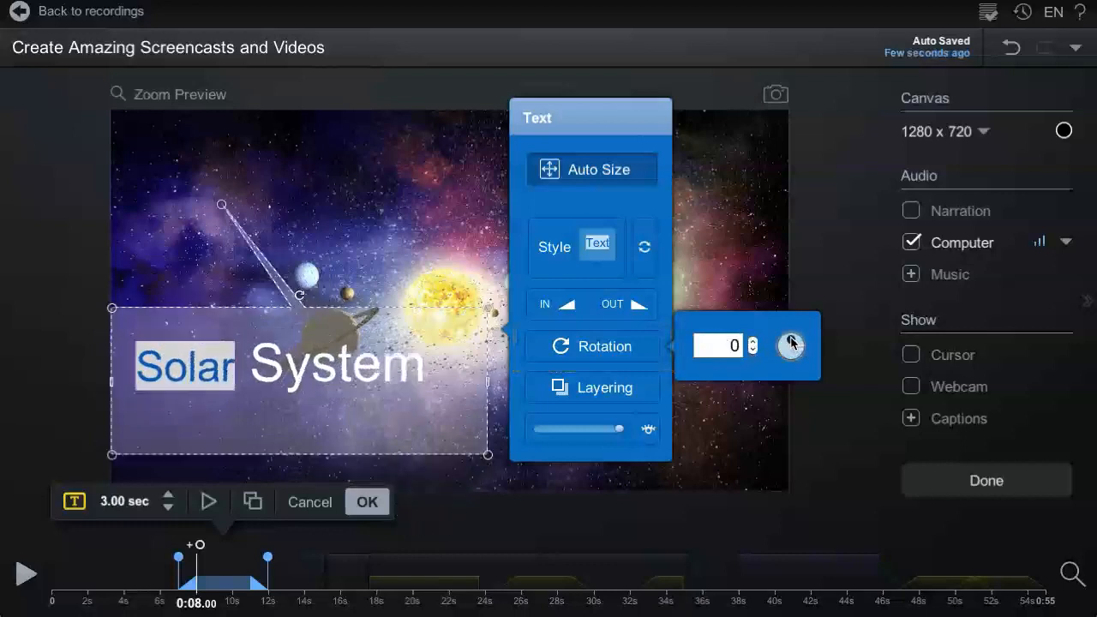
mouse_move(298, 296)
mouse_down()
mouse_move(256, 298)
mouse_move(290, 278)
mouse_up()
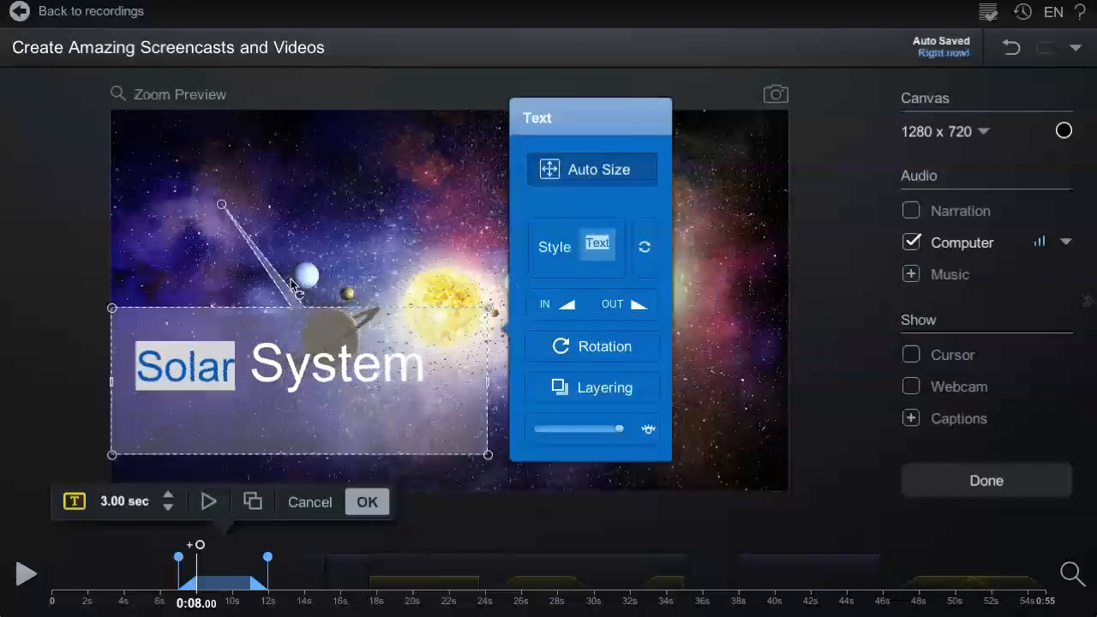
- Examine the recent text styles and the entrance transition options for the text overlay
click(645, 248)
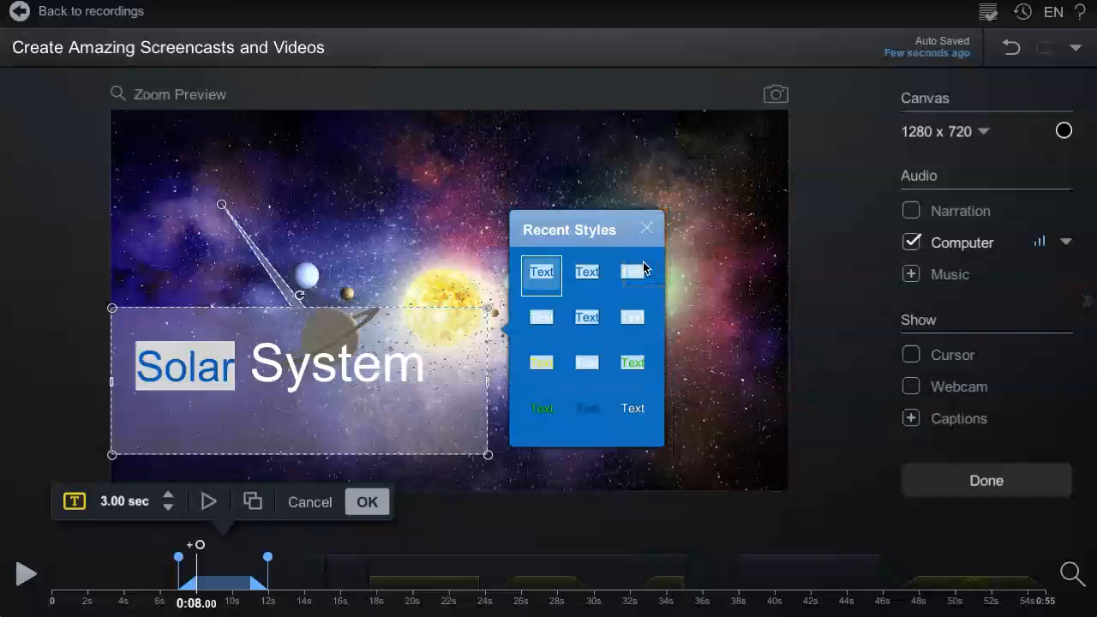
click(647, 229)
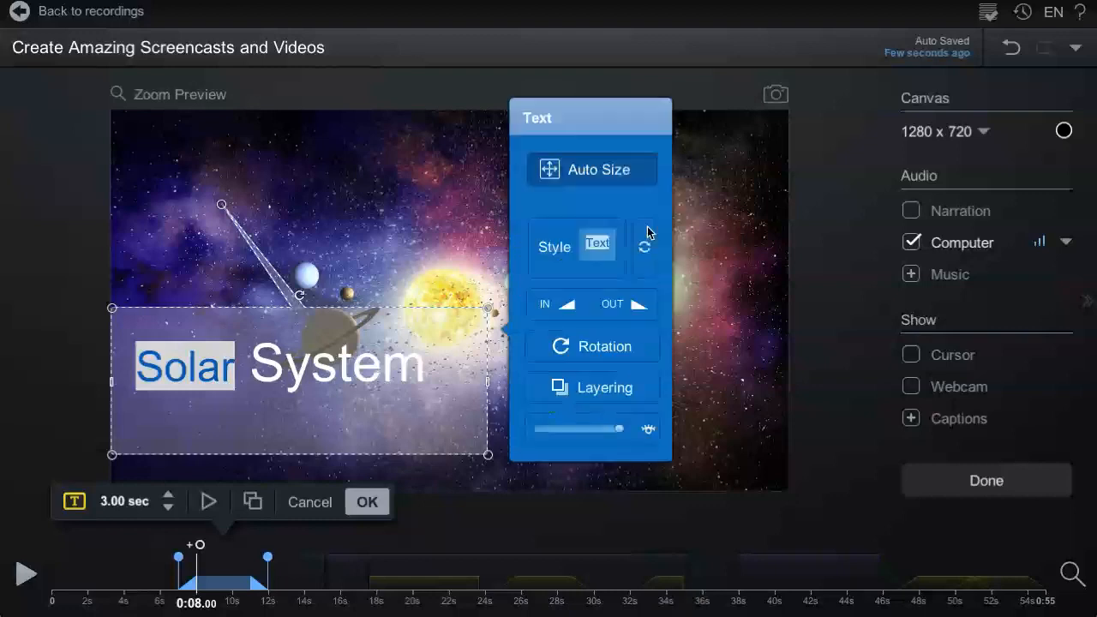
click(560, 303)
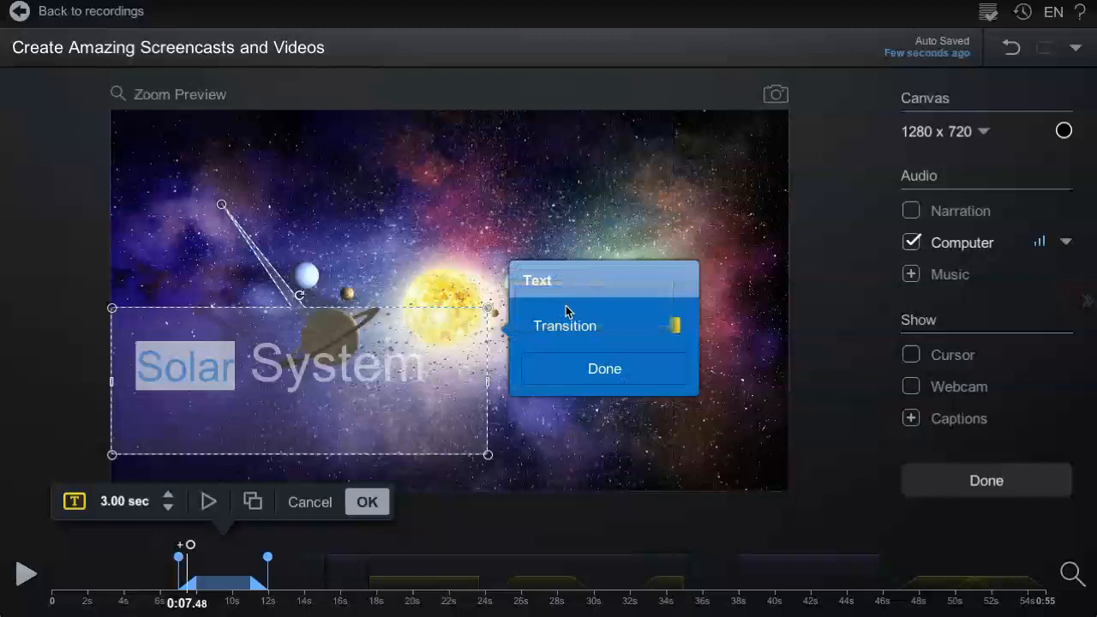
click(592, 334)
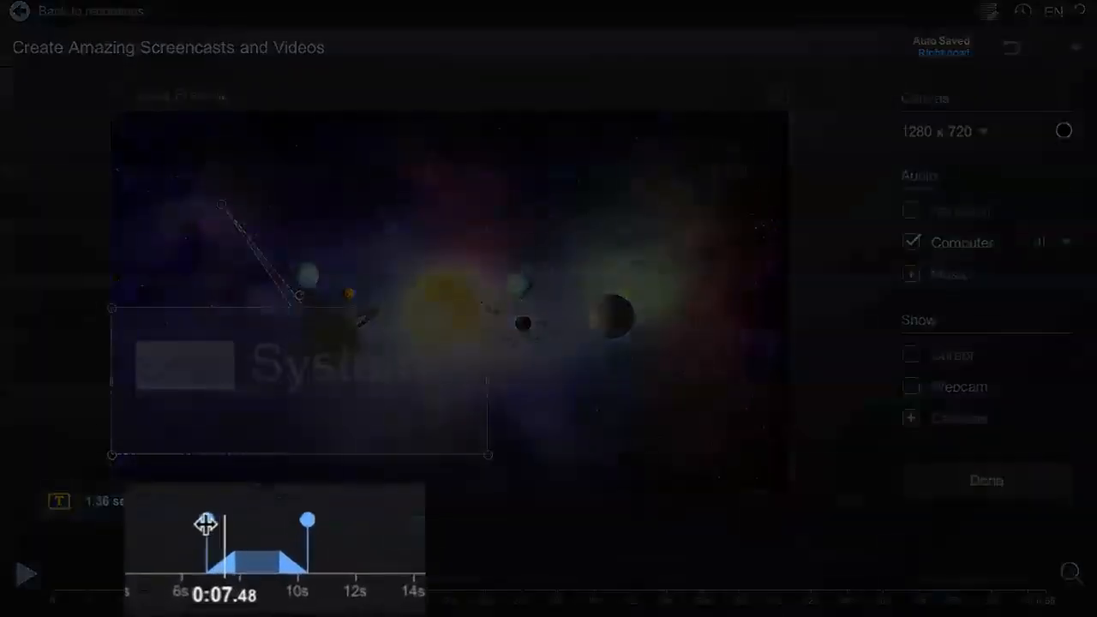
- Move the text overlay's start earlier for a 1.92 sec duration, preview it and accept the overlay
drag(178, 558, 171, 558)
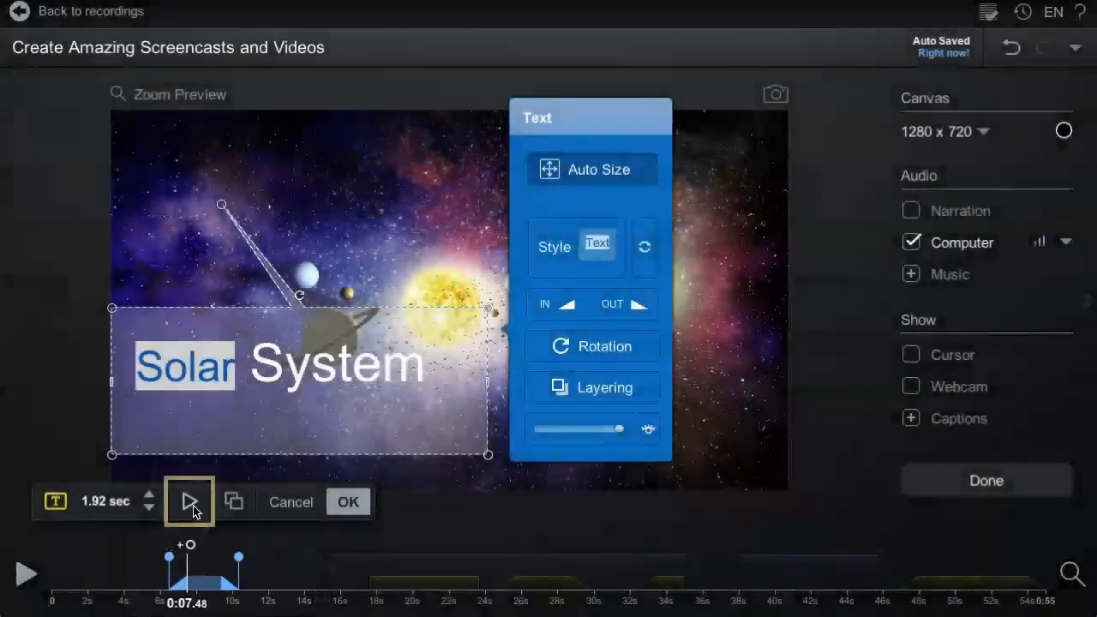
click(191, 504)
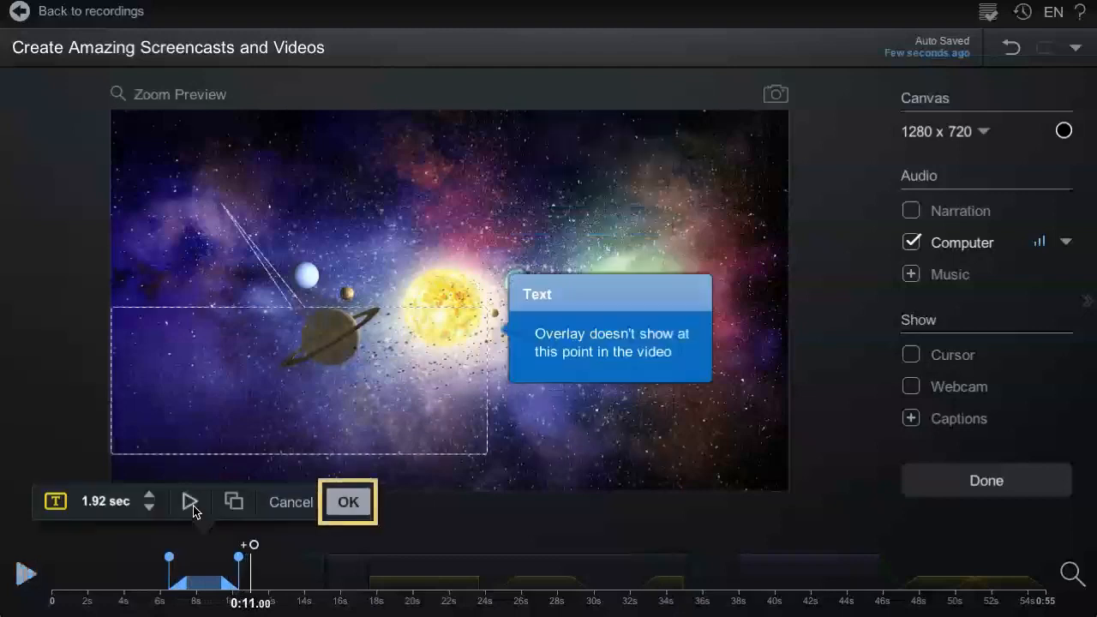
click(336, 506)
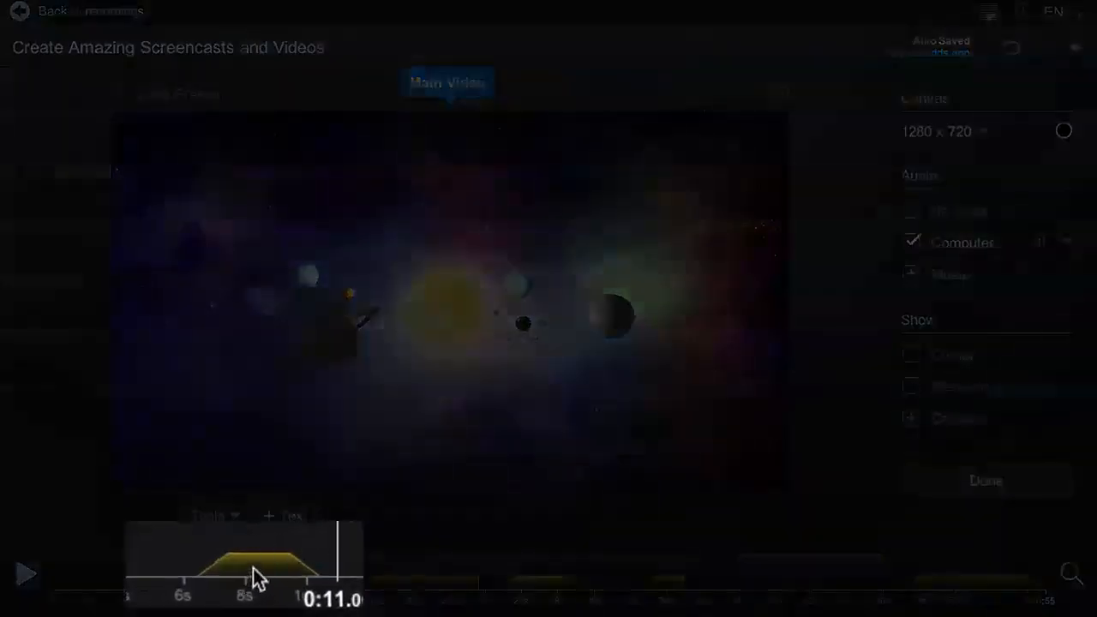
- Reopen the "Solar System" text overlay for editing from its section around 8 s on the timeline
click(255, 579)
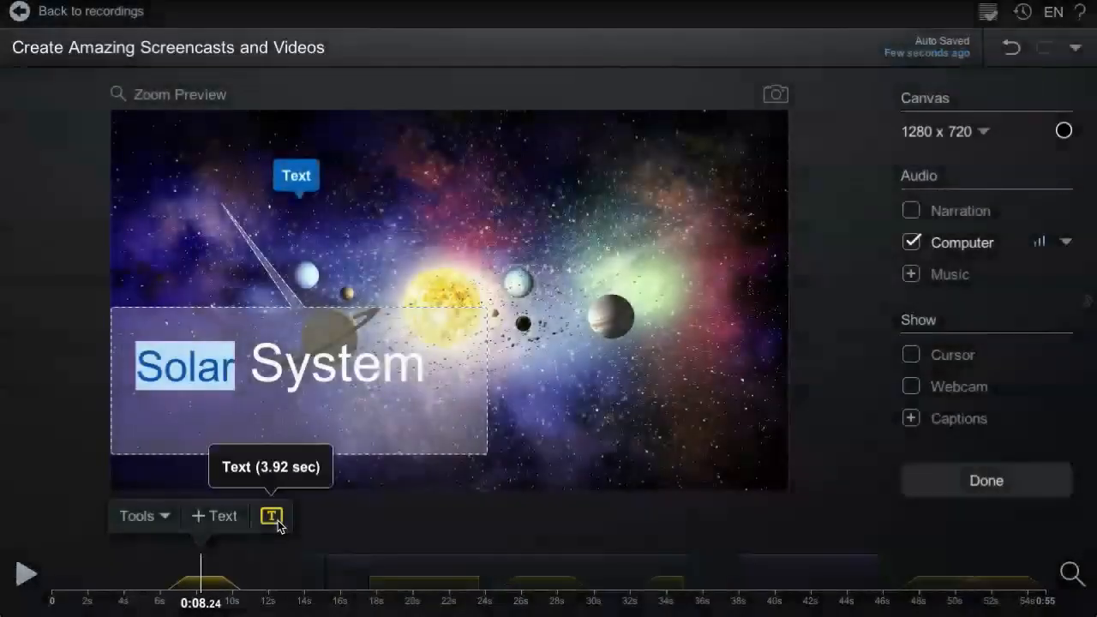
click(278, 520)
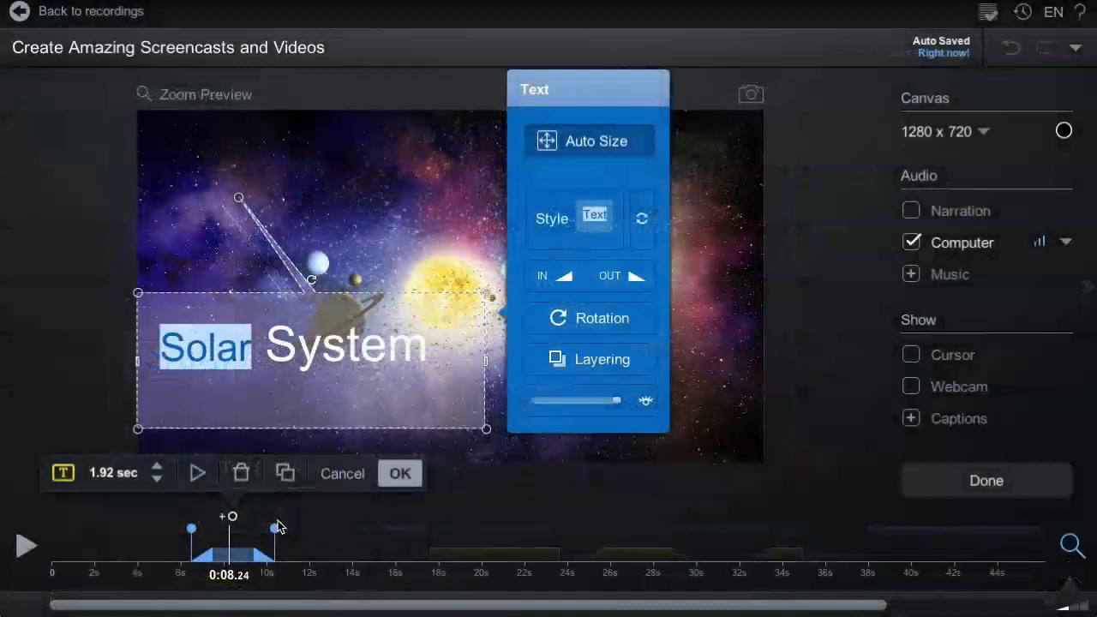